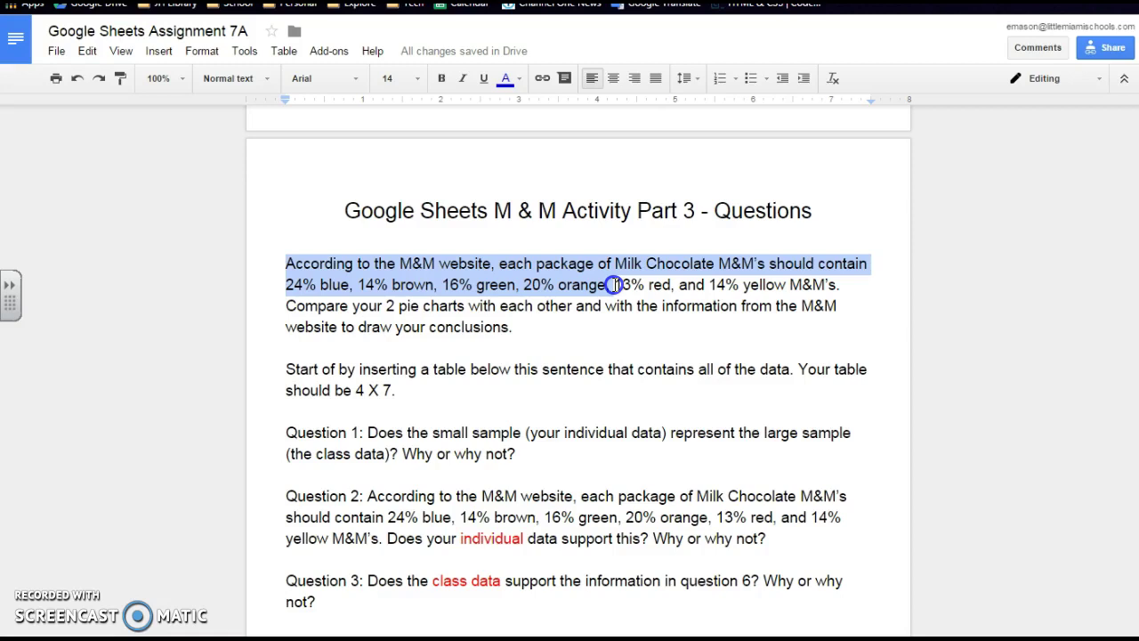
Step: Read the M&M website color percentages and the instruction for the 4 X 7 data table
drag(272, 282, 841, 287)
click(692, 302)
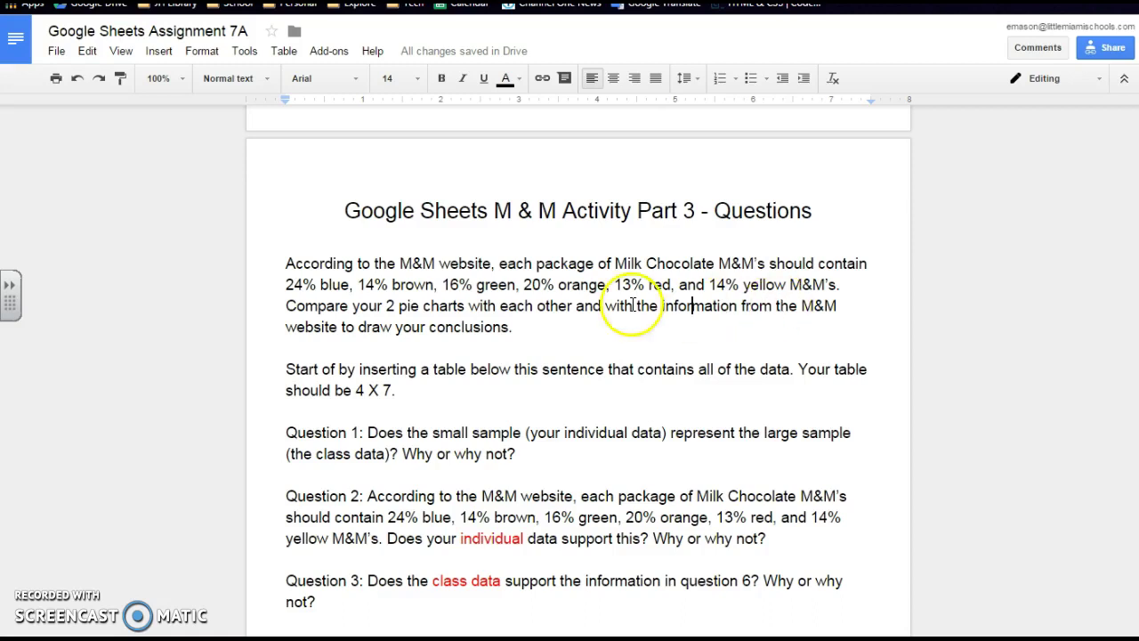
click(297, 285)
drag(296, 284, 839, 282)
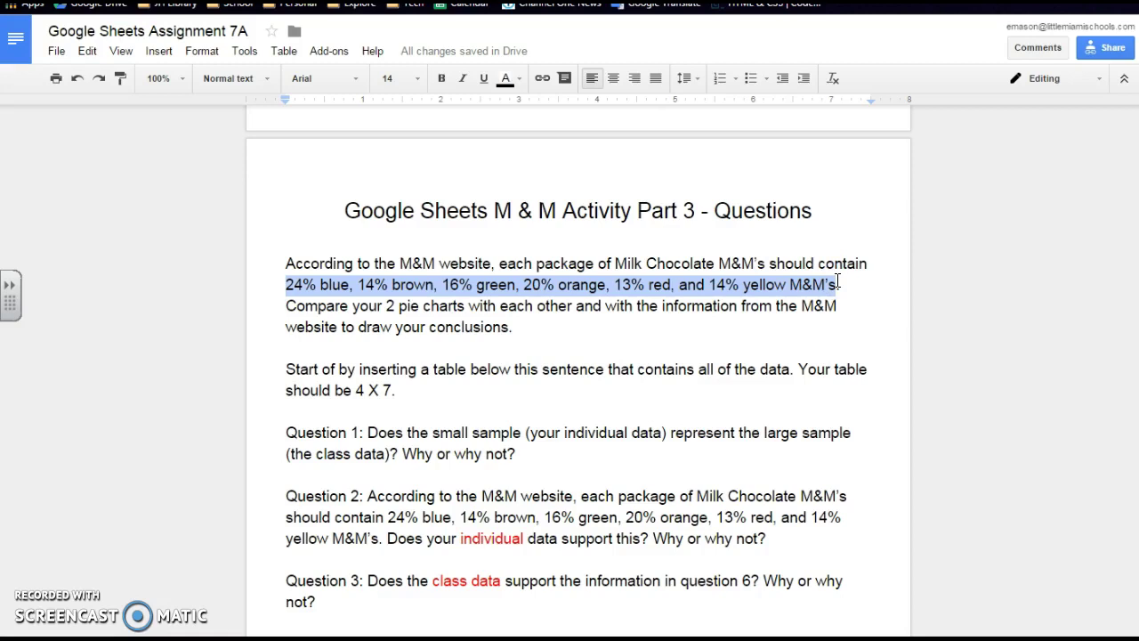
scroll(503, 340, down, 2)
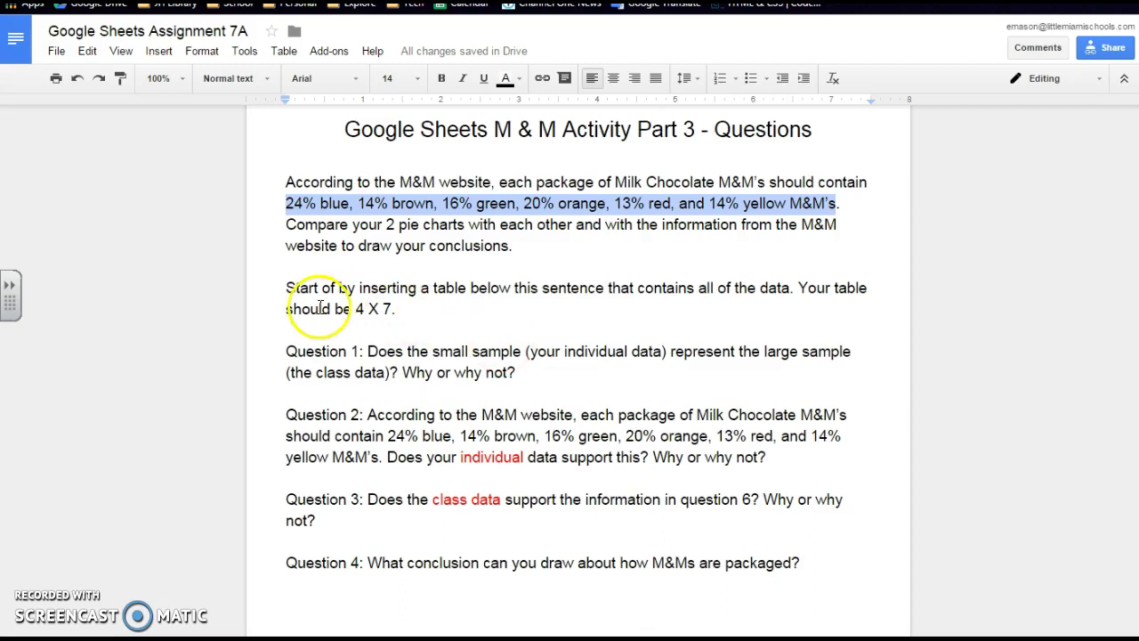
drag(286, 287, 410, 313)
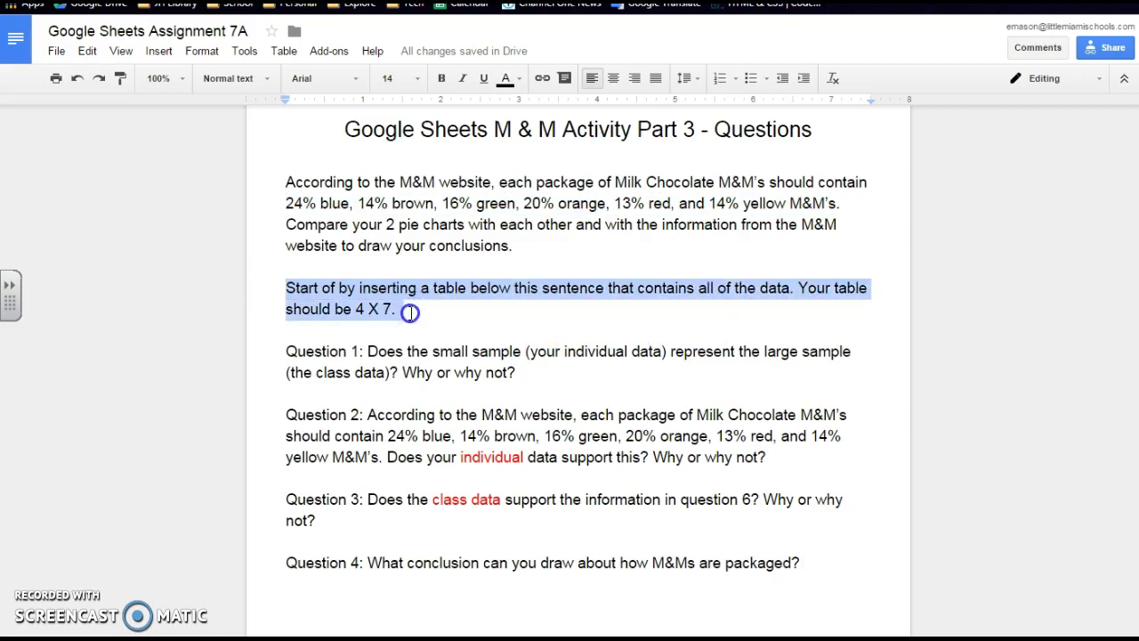
Step: Insert a table of 4 columns by 7 rows on a new line below the "Your table should be 4 X 7" sentence
click(420, 313)
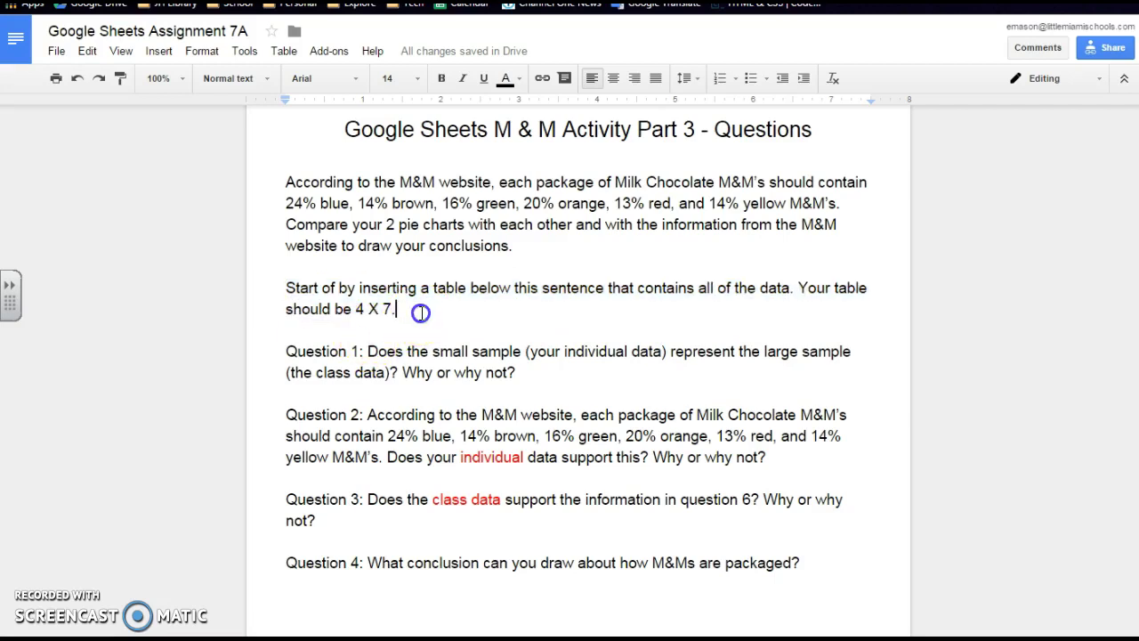
click(409, 309)
key(Return)
key(Return)
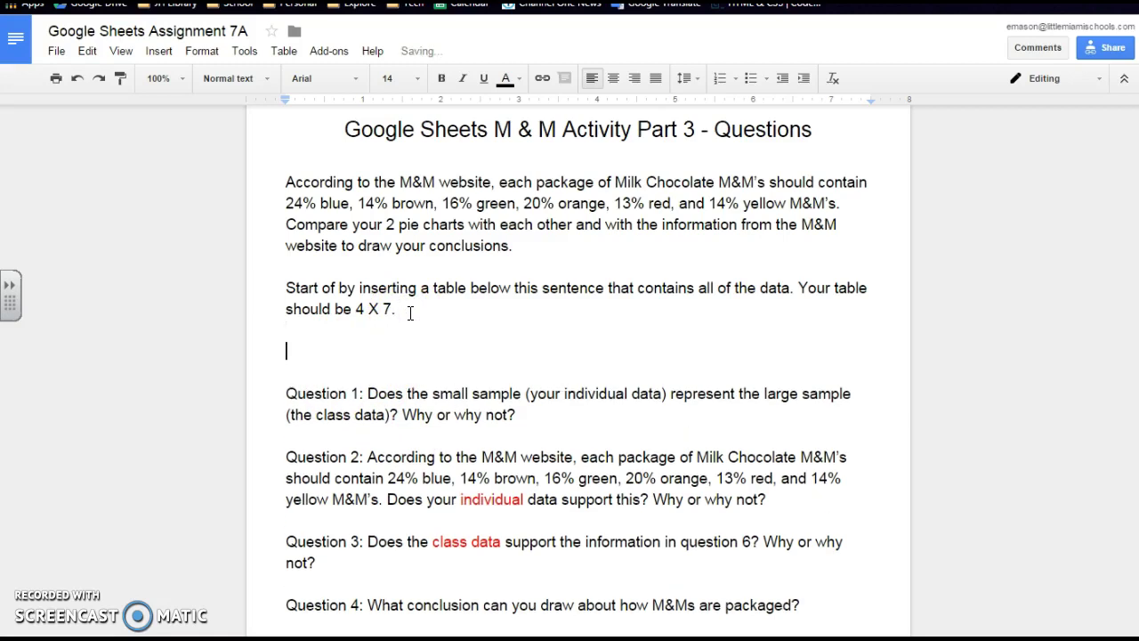
click(159, 52)
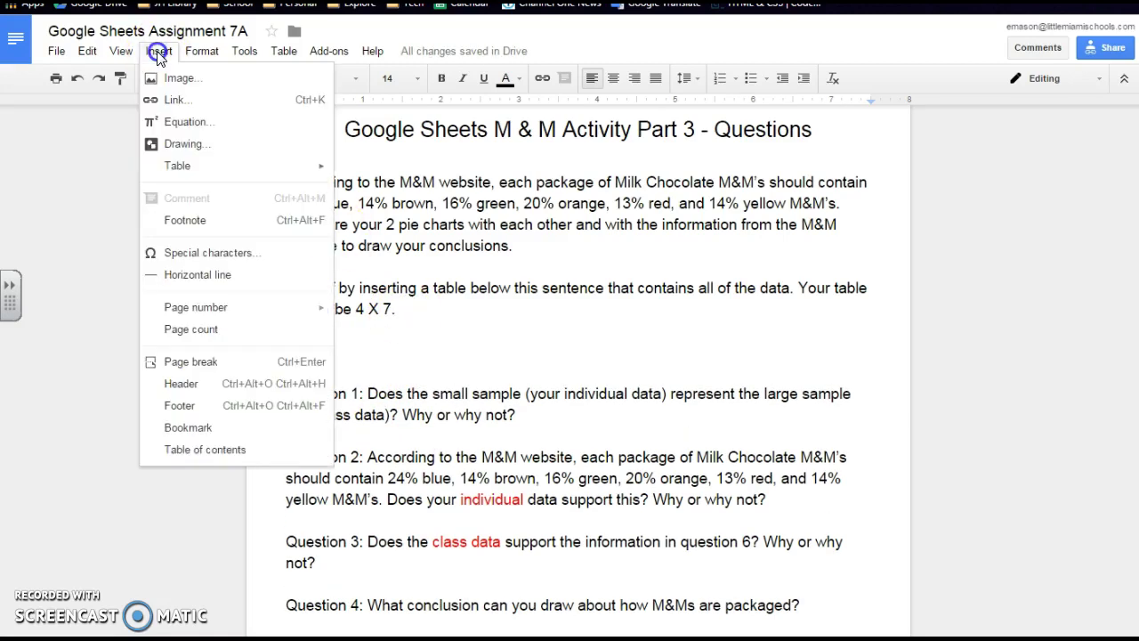
click(196, 165)
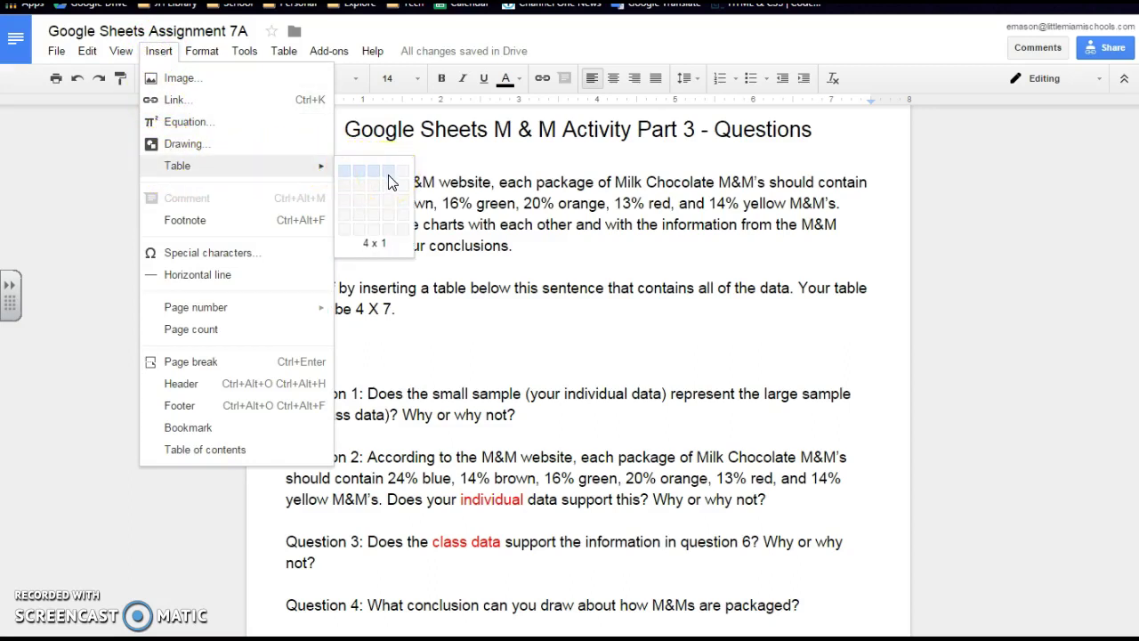
click(388, 255)
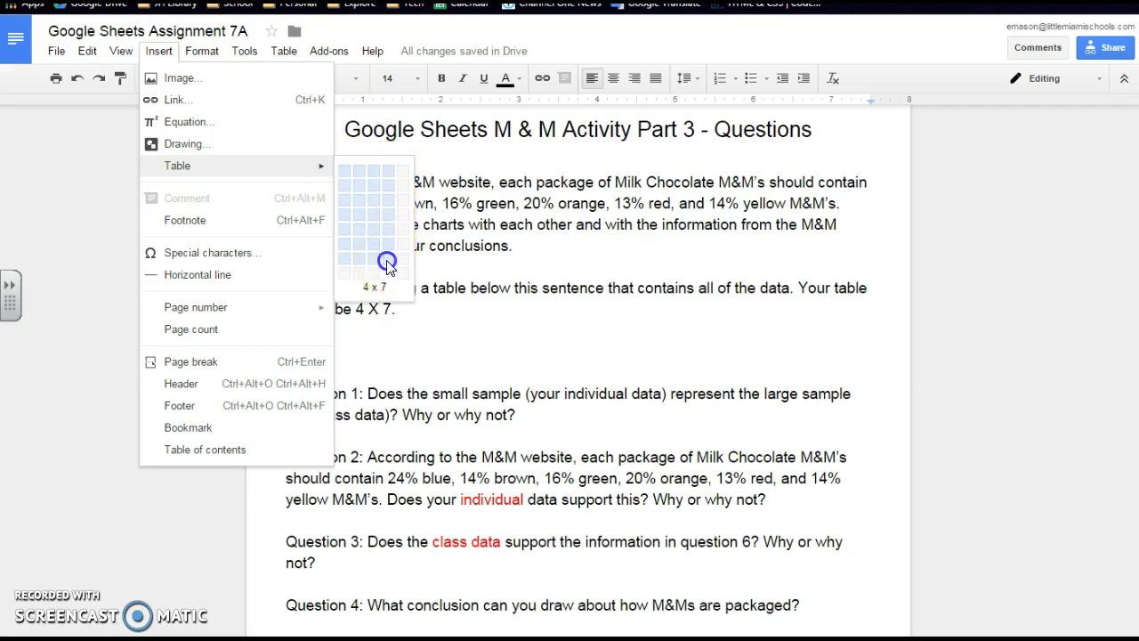
click(387, 264)
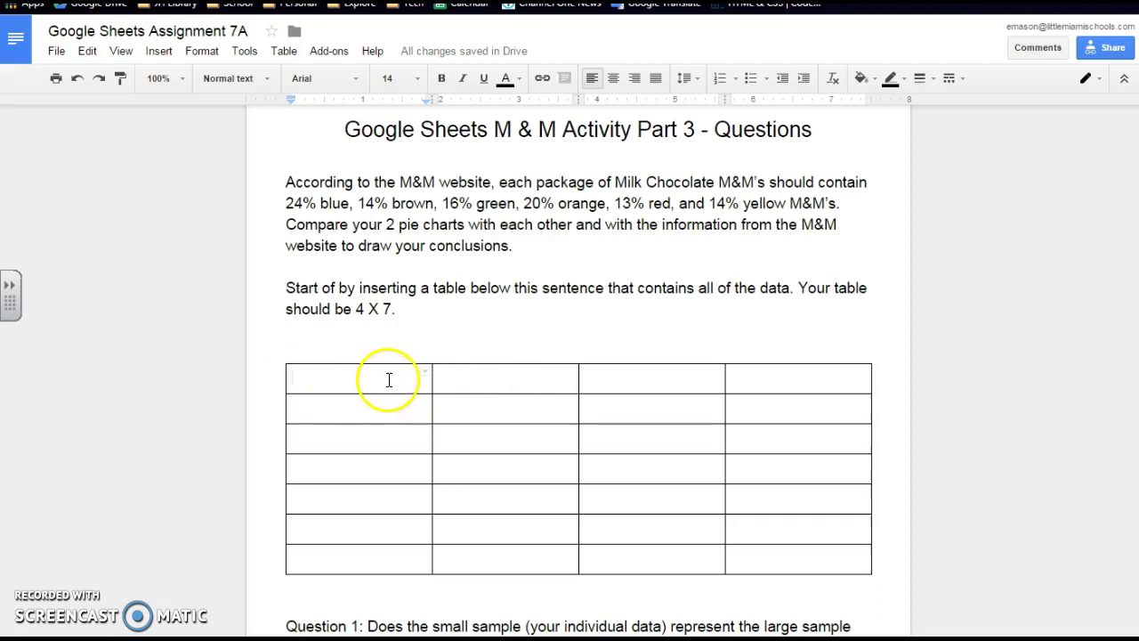
Step: Label the table's first column from the second row down with Brown, Red, Green, Yellow, Orange and Blue
click(381, 409)
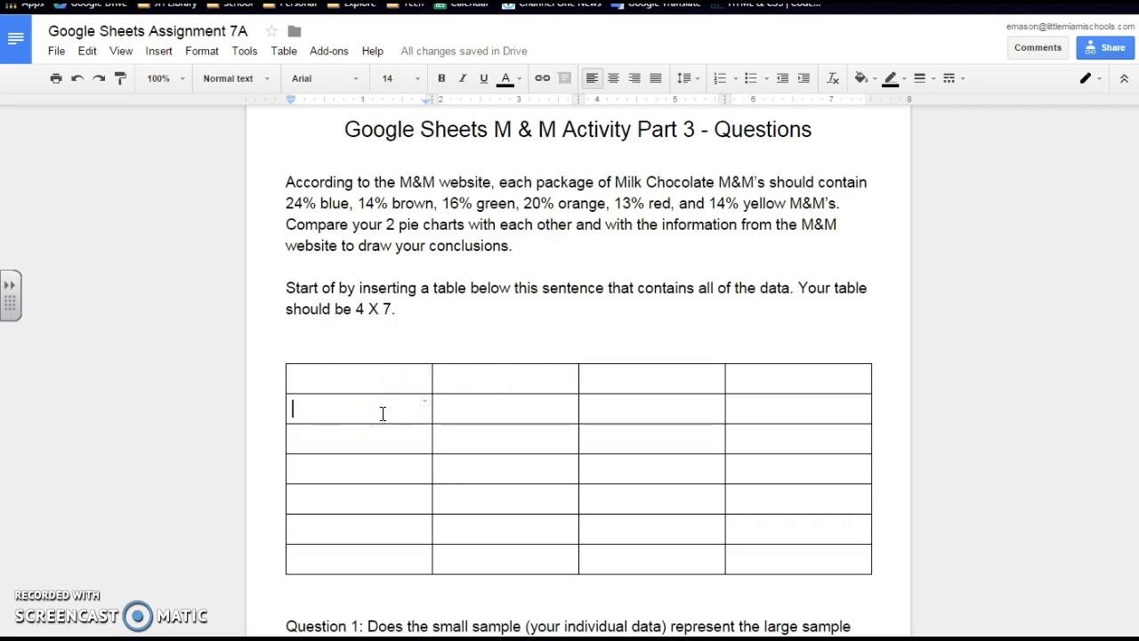
text(B)
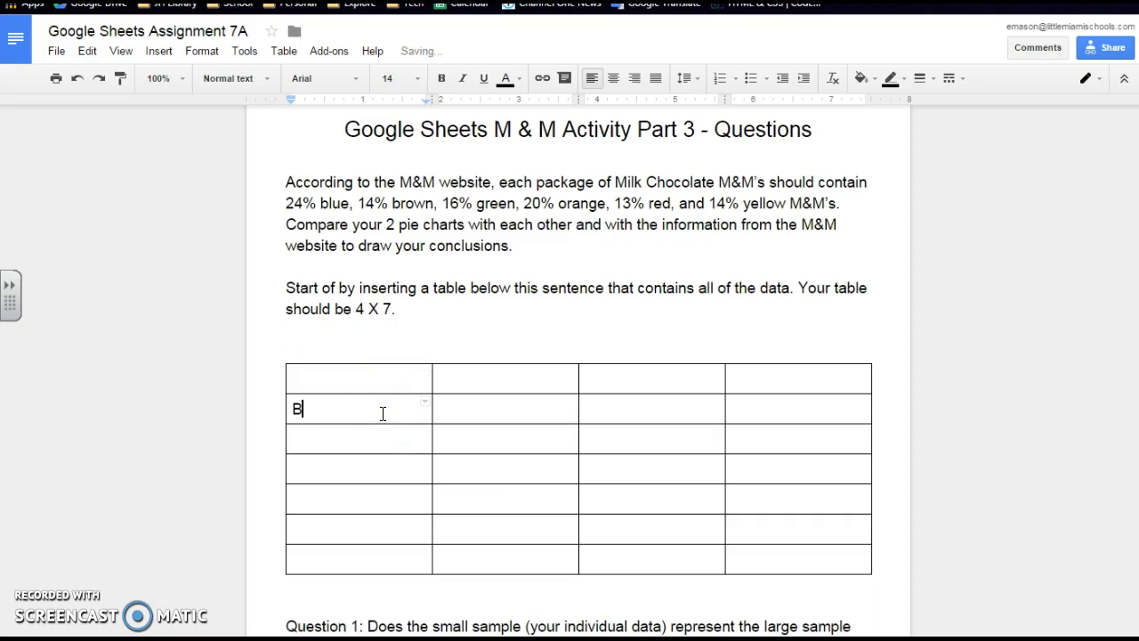
text(rown)
click(368, 442)
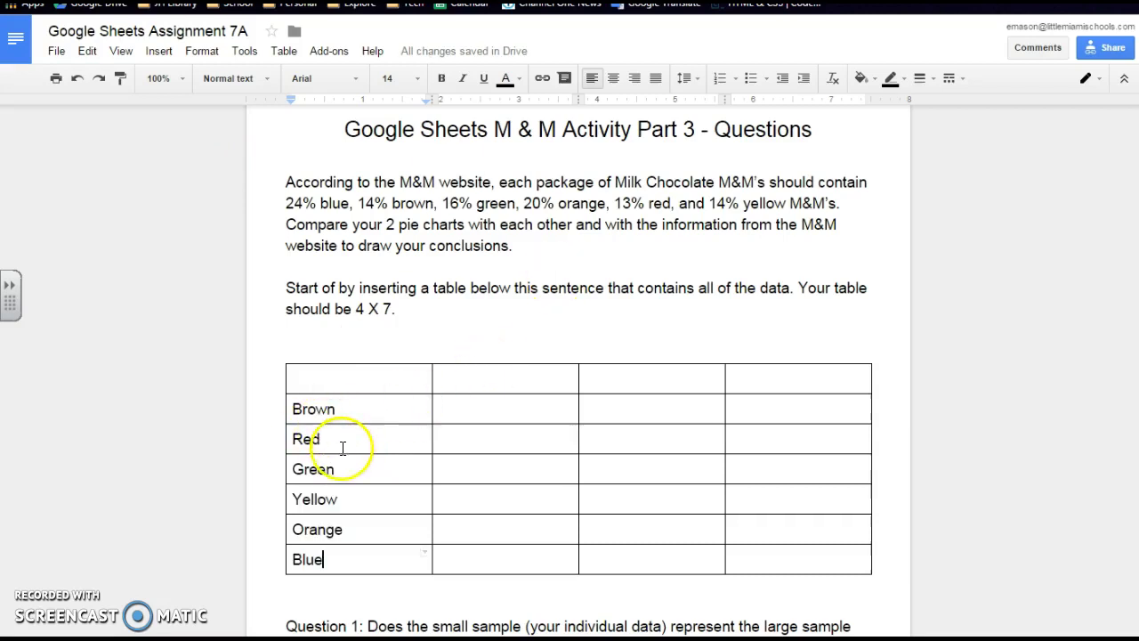
Step: Enter the column headings Individual, Class and Website in the table's first row
click(494, 380)
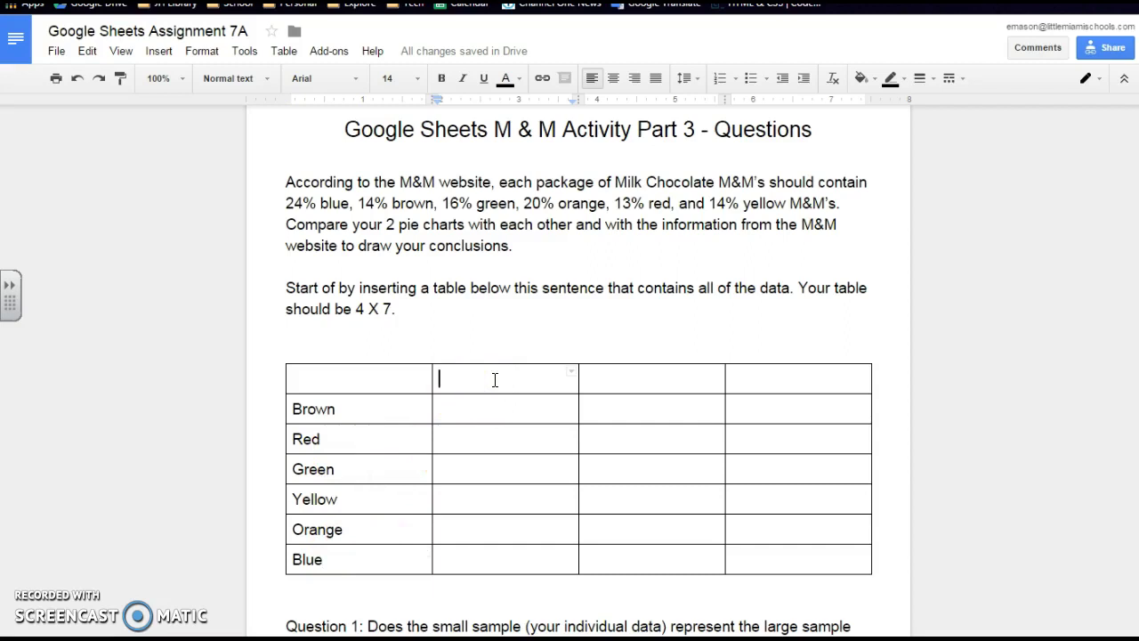
text(Individual)
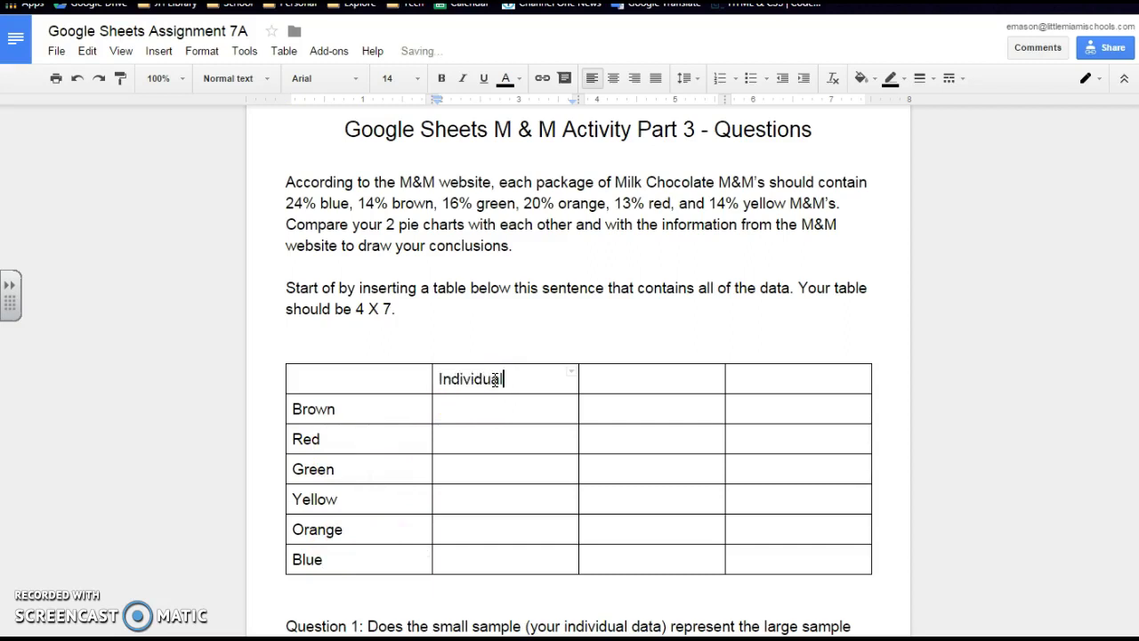
click(661, 382)
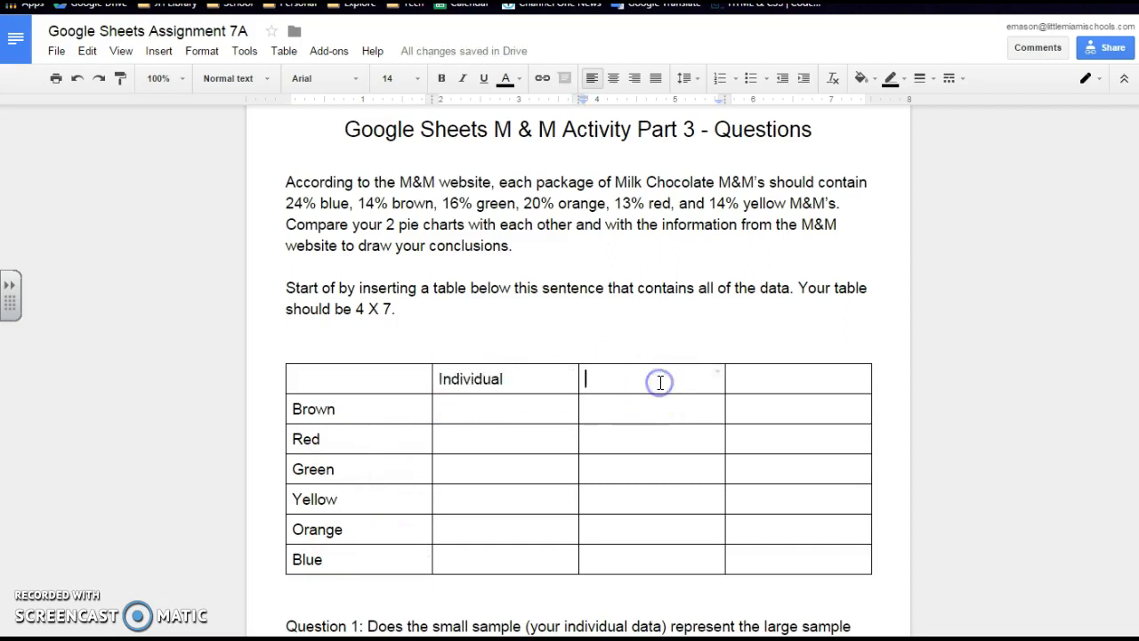
text(Class)
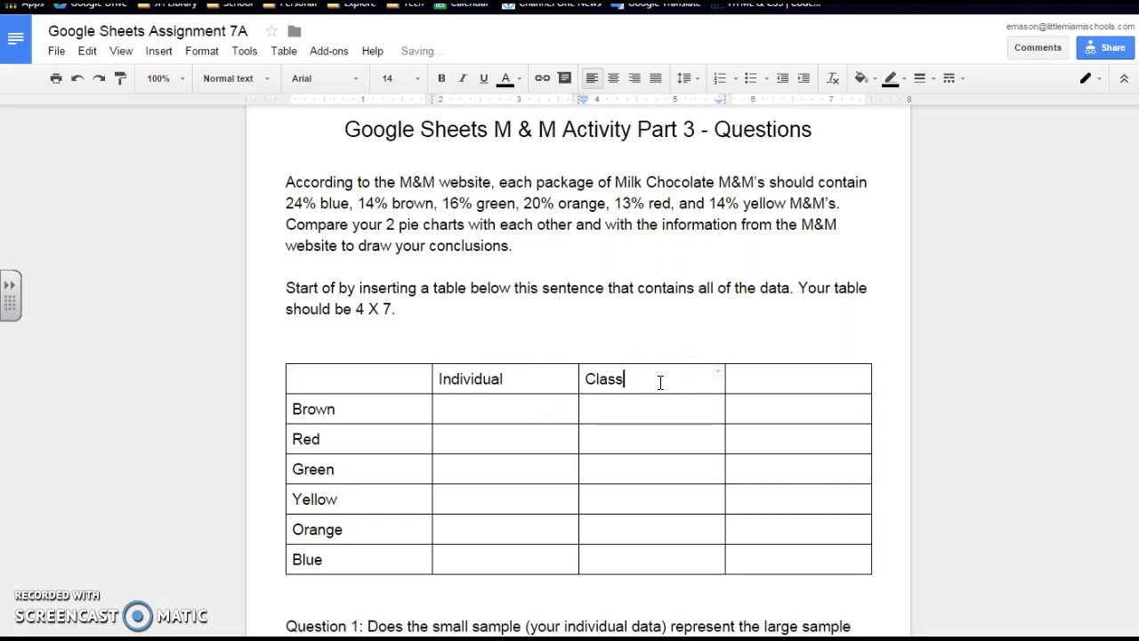
click(778, 379)
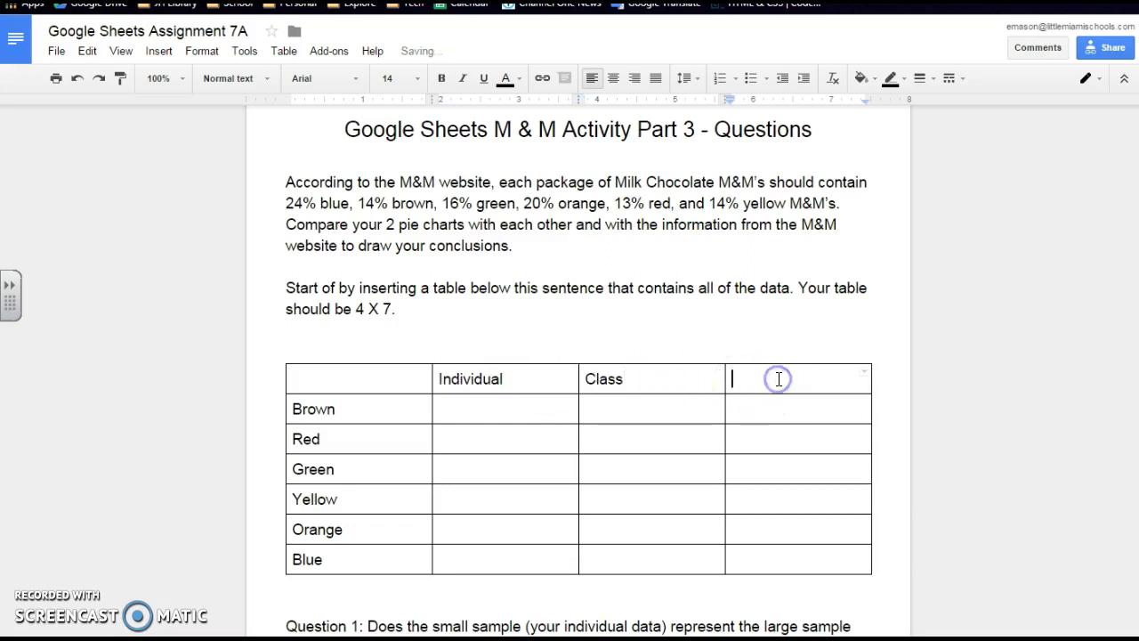
text(Website)
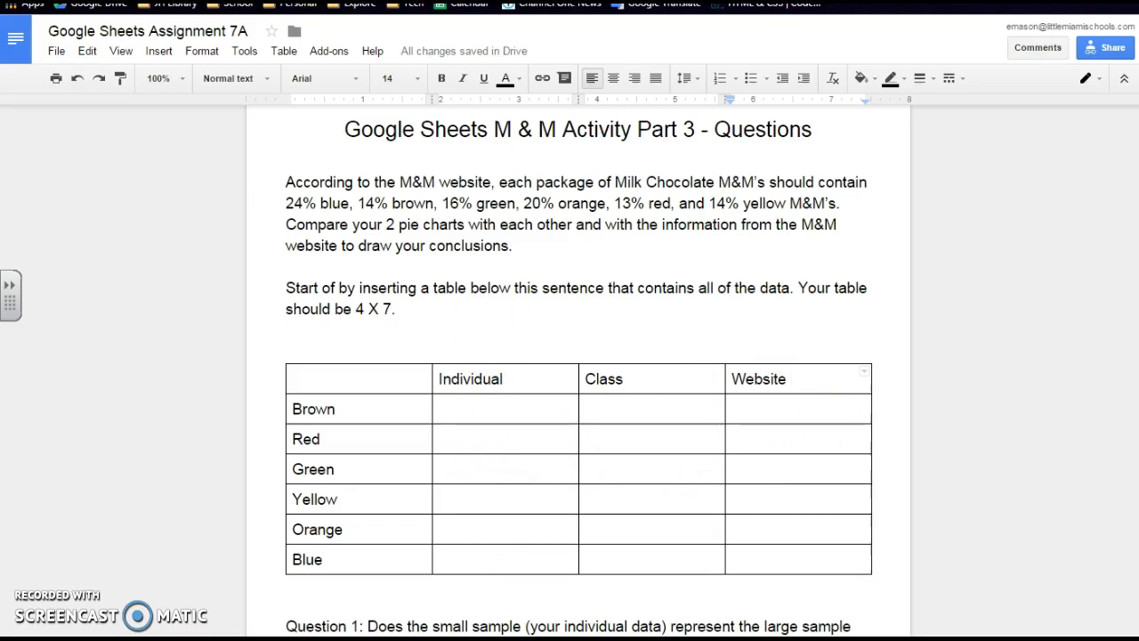
Step: Look up the Individual Data pie chart in the Google Sheets M&M file and enter 18.2 for Red and 24.2 for Orange under Individual
key(ctrl+Tab)
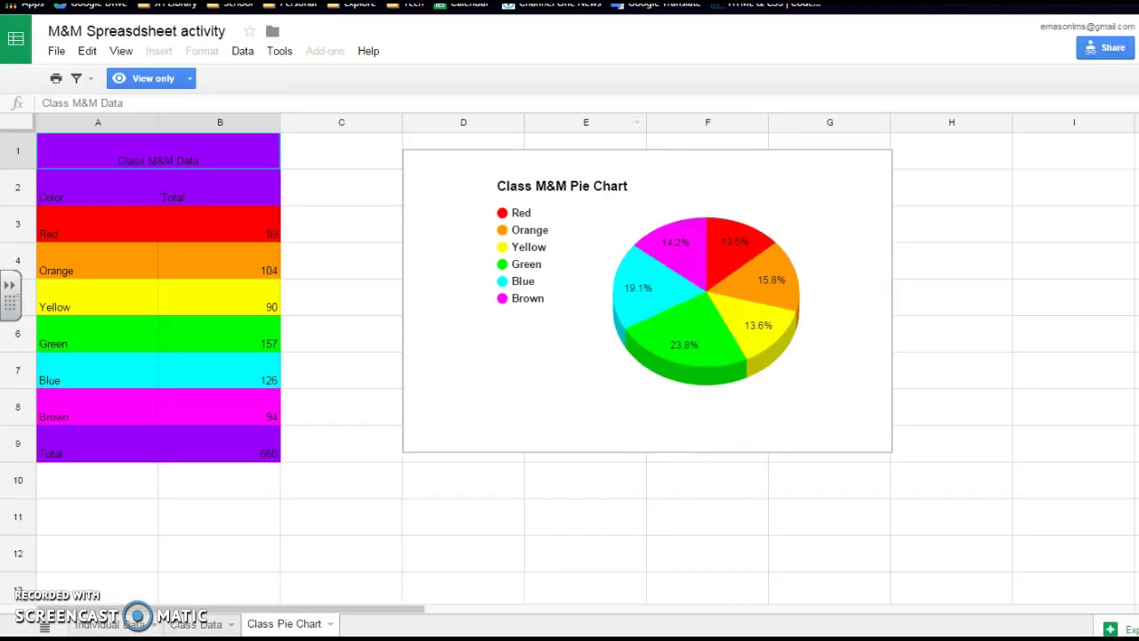
click(112, 625)
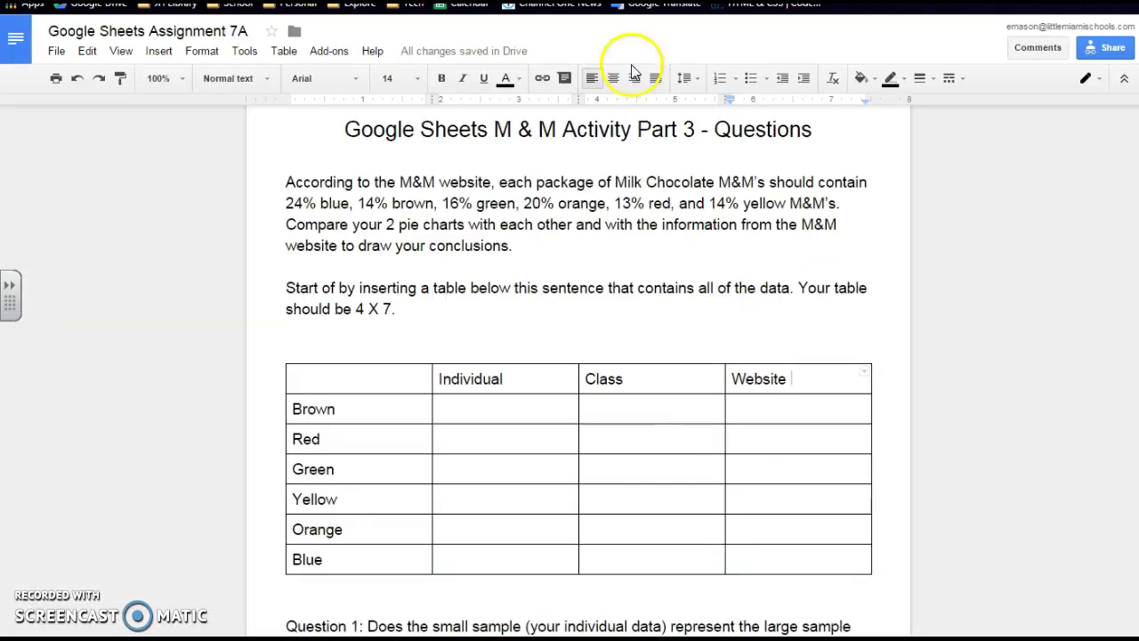
click(466, 443)
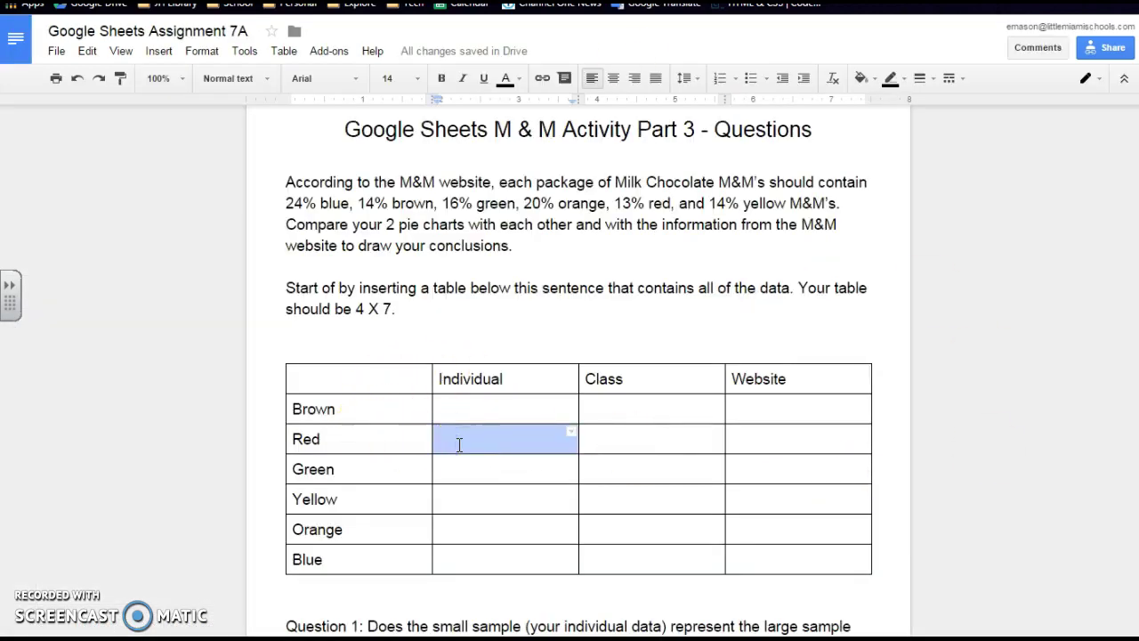
text(18.2)
click(445, 527)
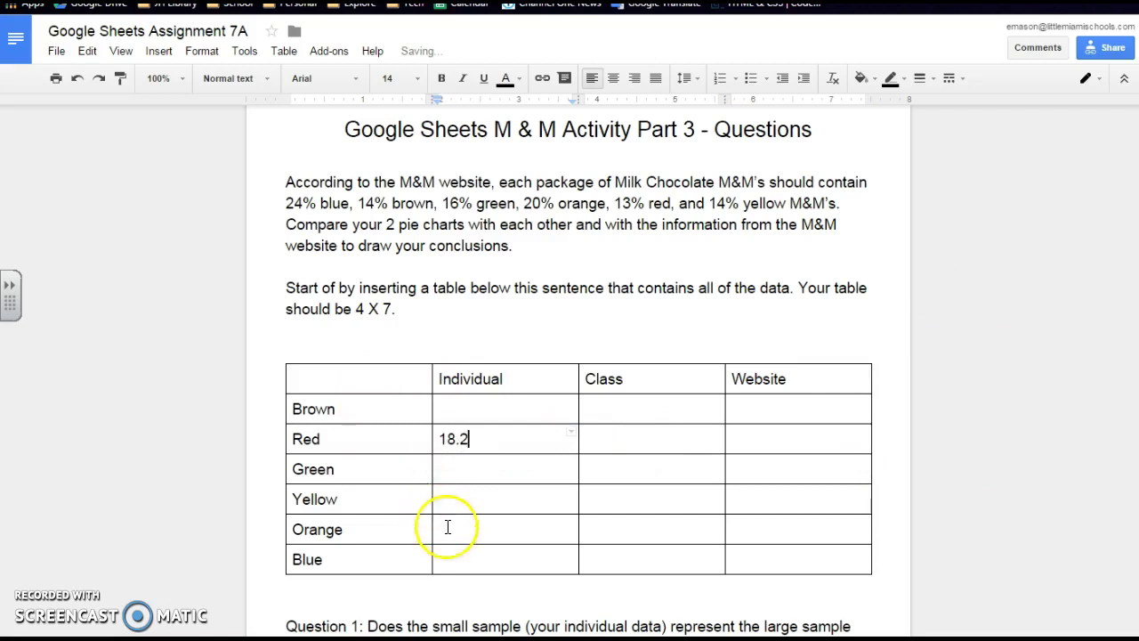
text(24.2)
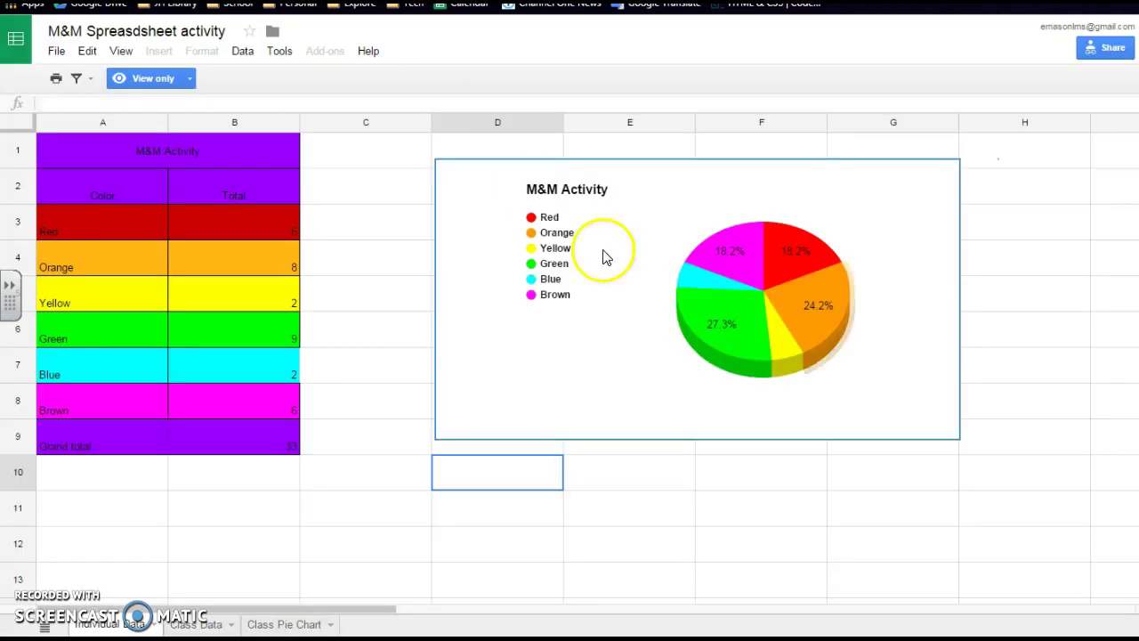
Step: Complete the Individual column from the pie chart with Brown 18.2, Green 27.3, Yellow 6.1 and Blue 6.1
mouse_move(783, 356)
mouse_move(707, 317)
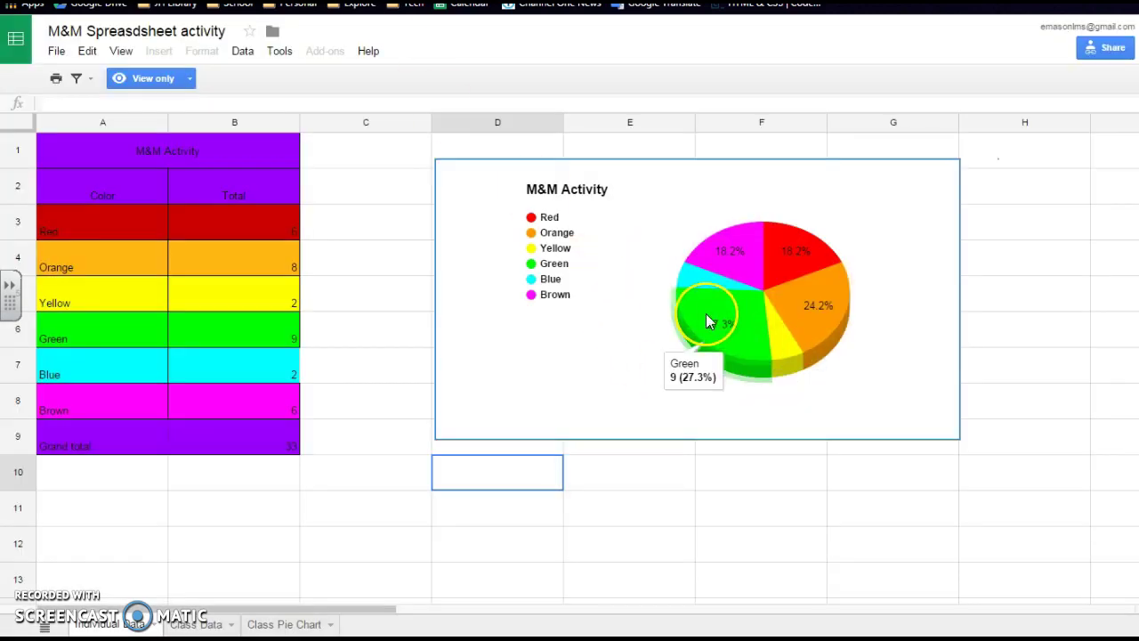
mouse_move(705, 281)
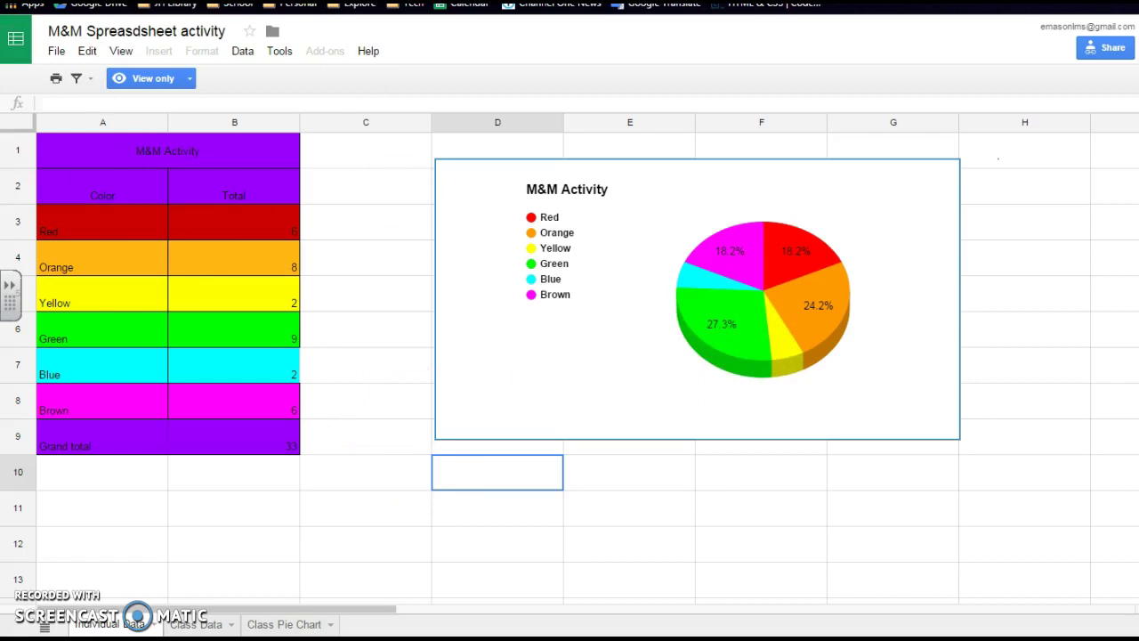
key(ctrl+Tab)
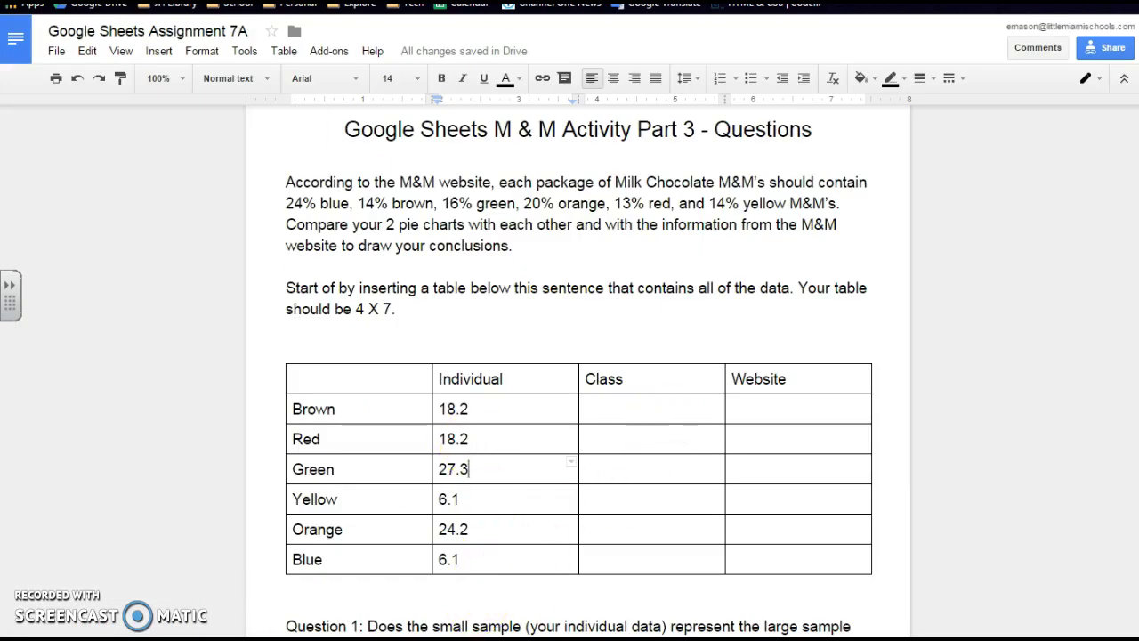
Step: Fill the Class column from the Class Pie Chart sheet: Brown 14.2, Red 13.5, Green 23.8, Yellow 13.6, Orange 15.8, Blue 19.1
key(ctrl+shift+Tab)
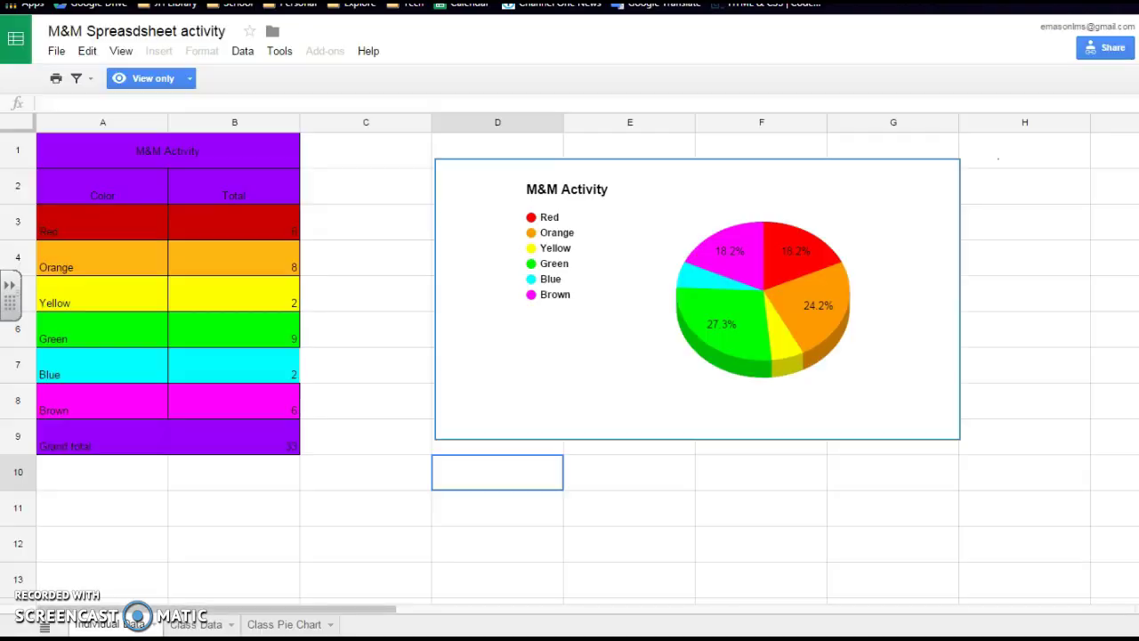
click(290, 626)
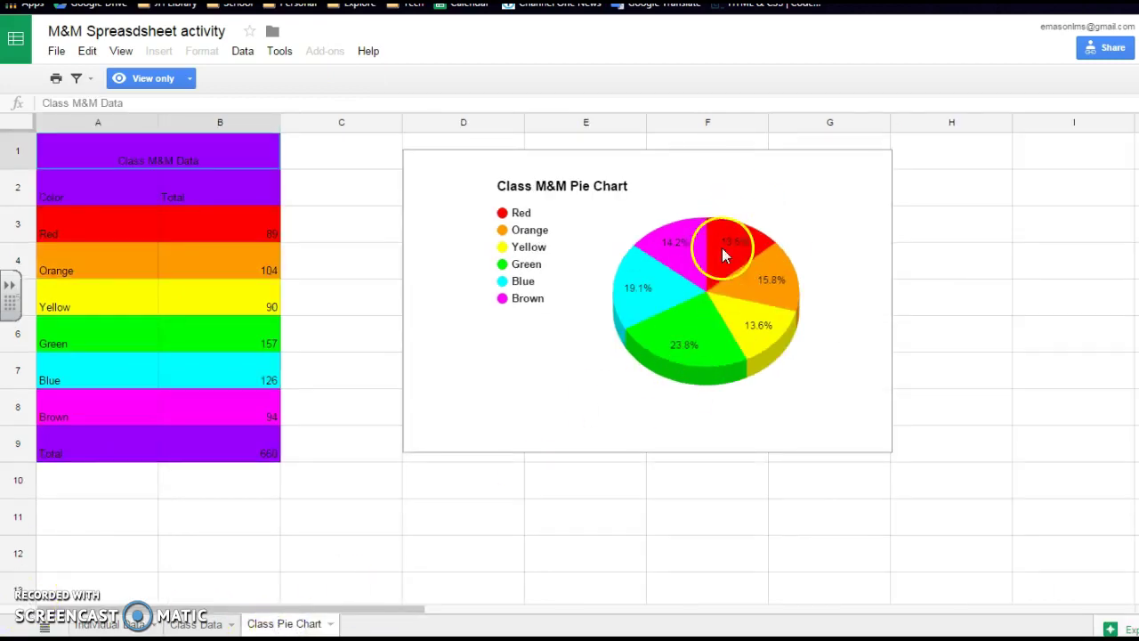
key(ctrl+Tab)
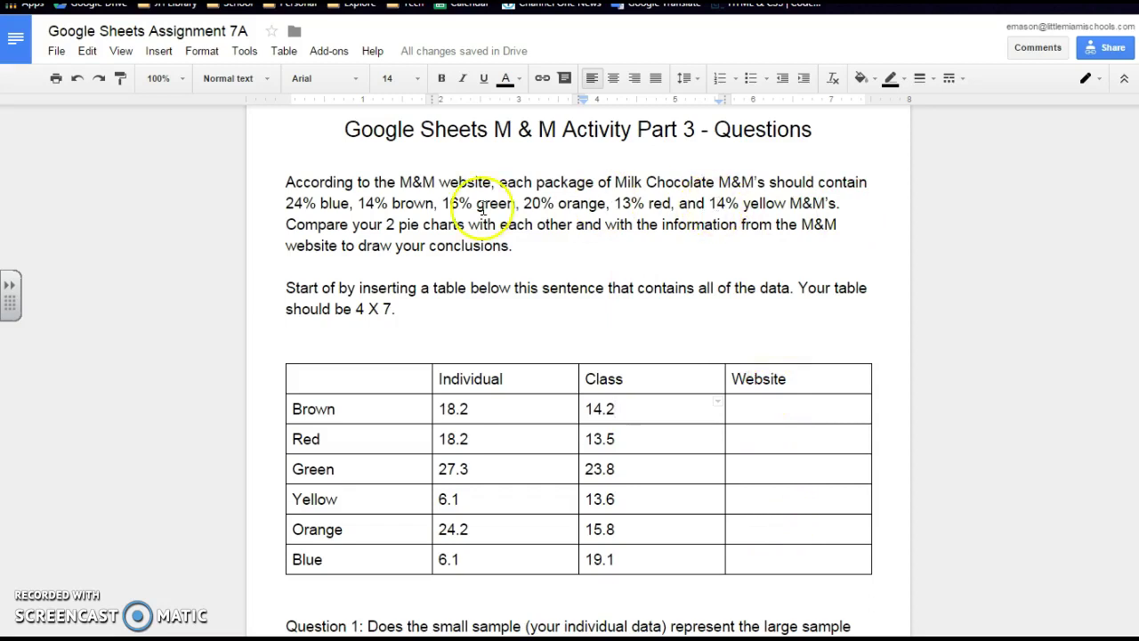
Step: Fill the Website column from the introductory percentages: Brown 14, Red 13, Green 16, Yellow 14, Orange 20, Blue 24
drag(286, 205, 838, 203)
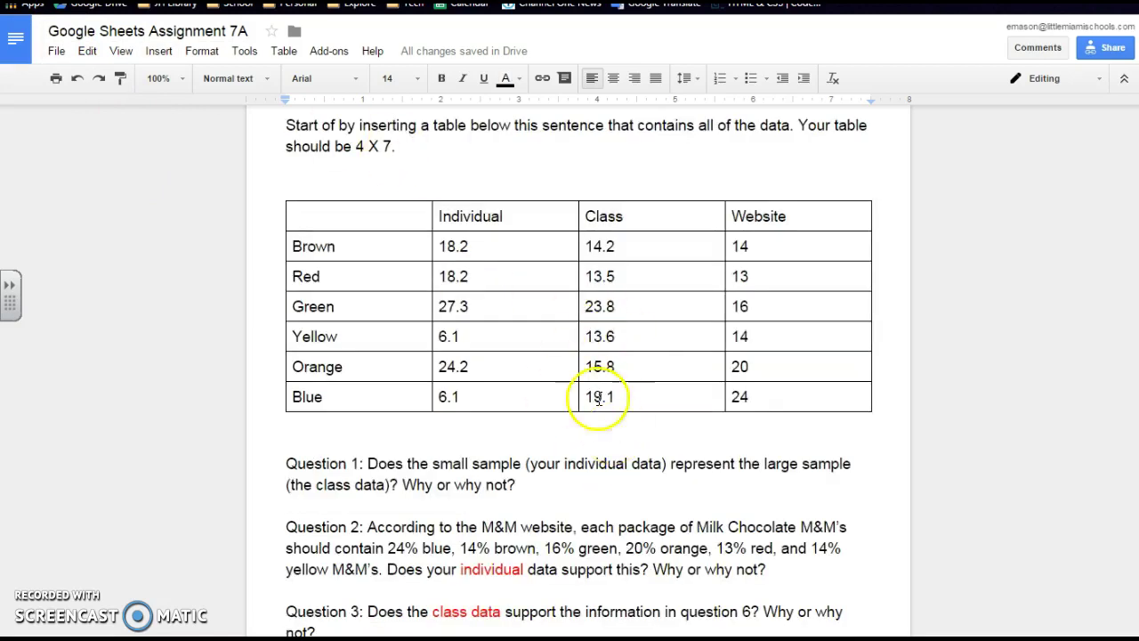
Step: Review Question 1 and add two new lines below it as space for the answer
scroll(447, 499, down, 1)
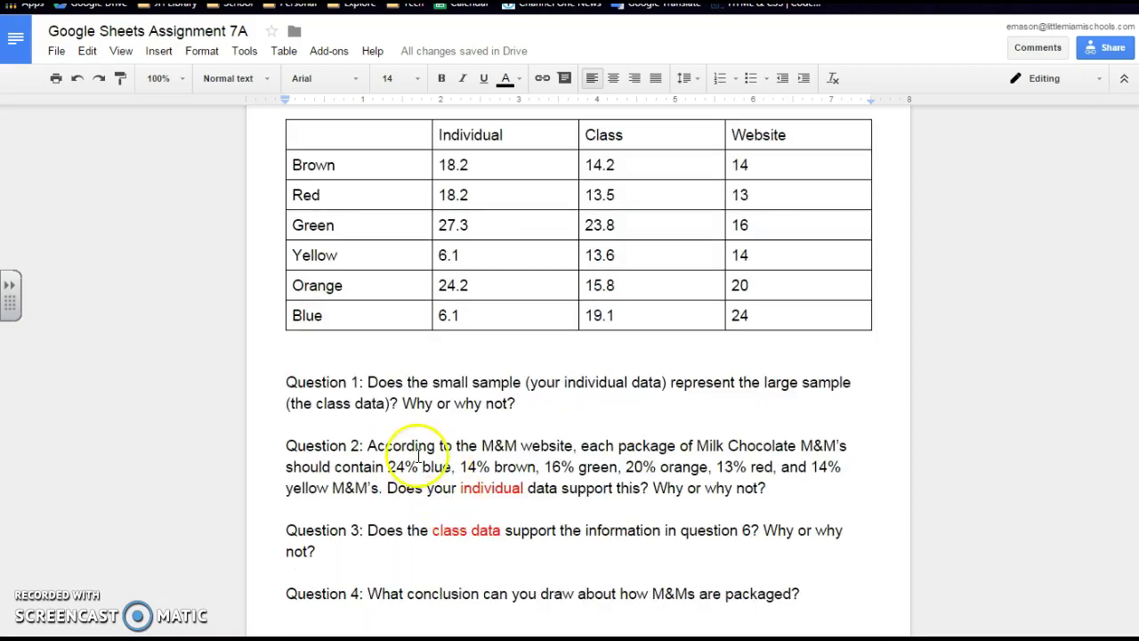
scroll(374, 450, up, 1)
drag(367, 464, 520, 487)
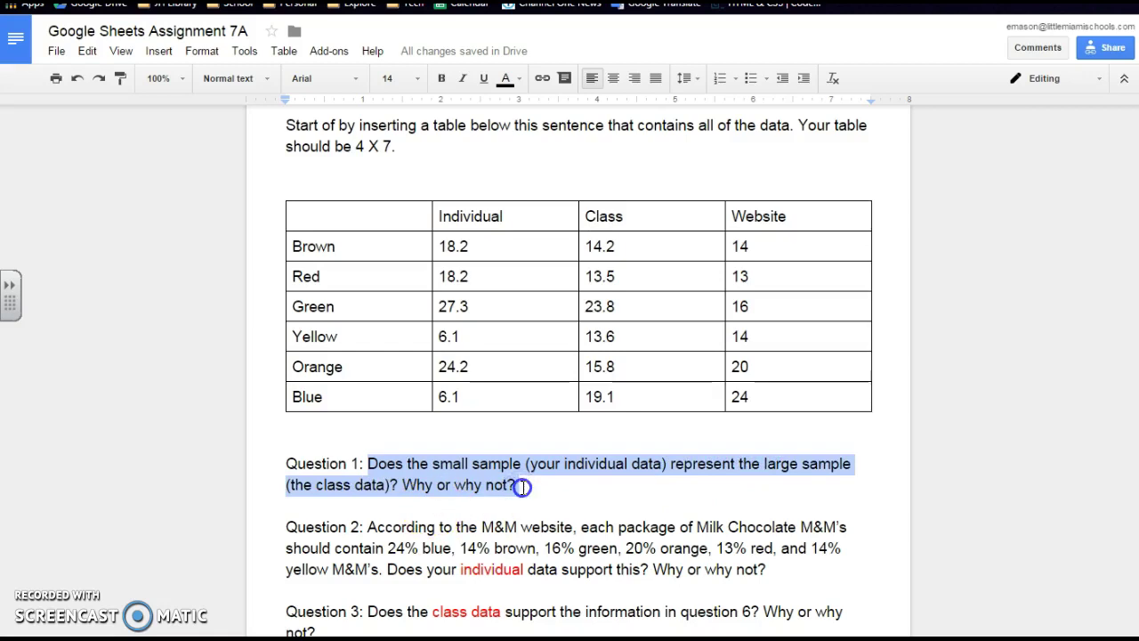
click(522, 485)
key(Return)
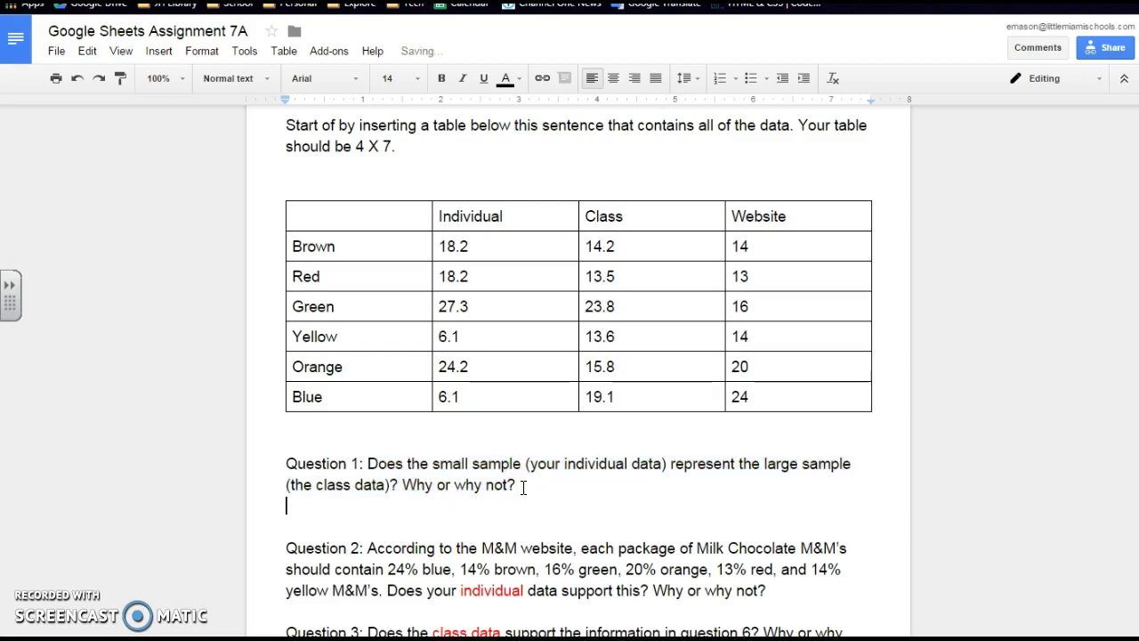
key(Return)
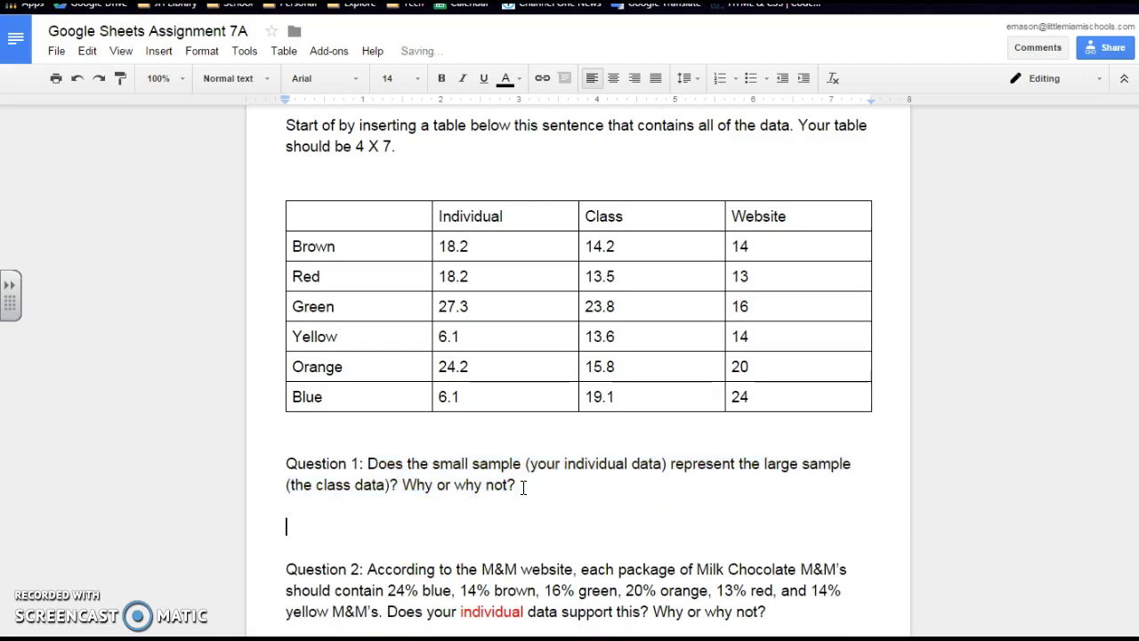
Step: Set the text colour to blue for the Question 1 answer and add another blank line below the question
click(515, 87)
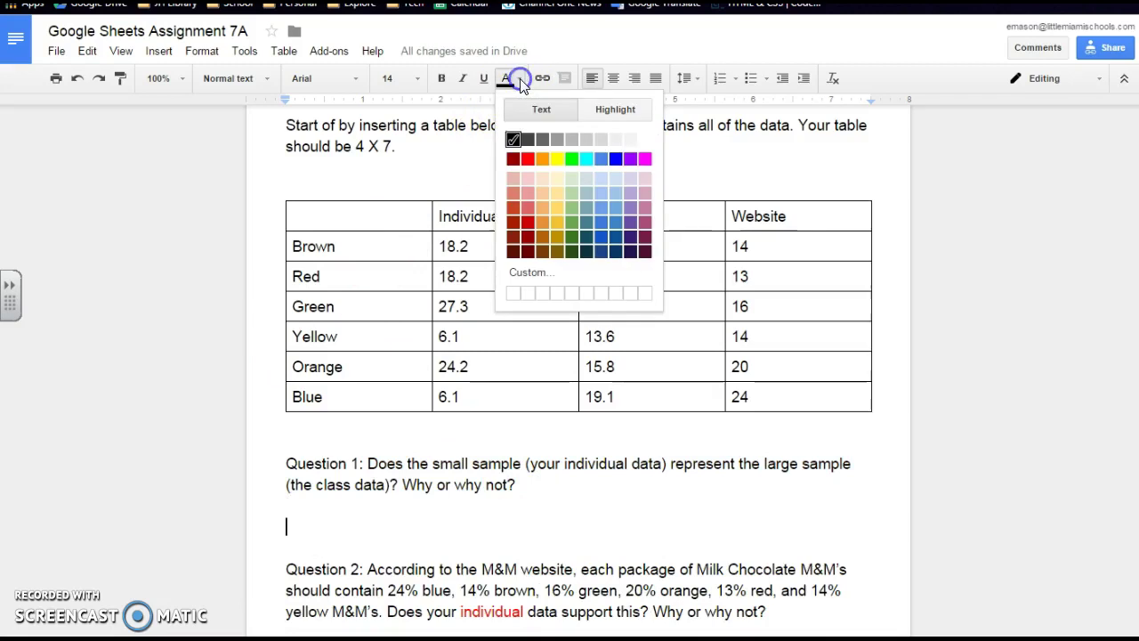
click(616, 159)
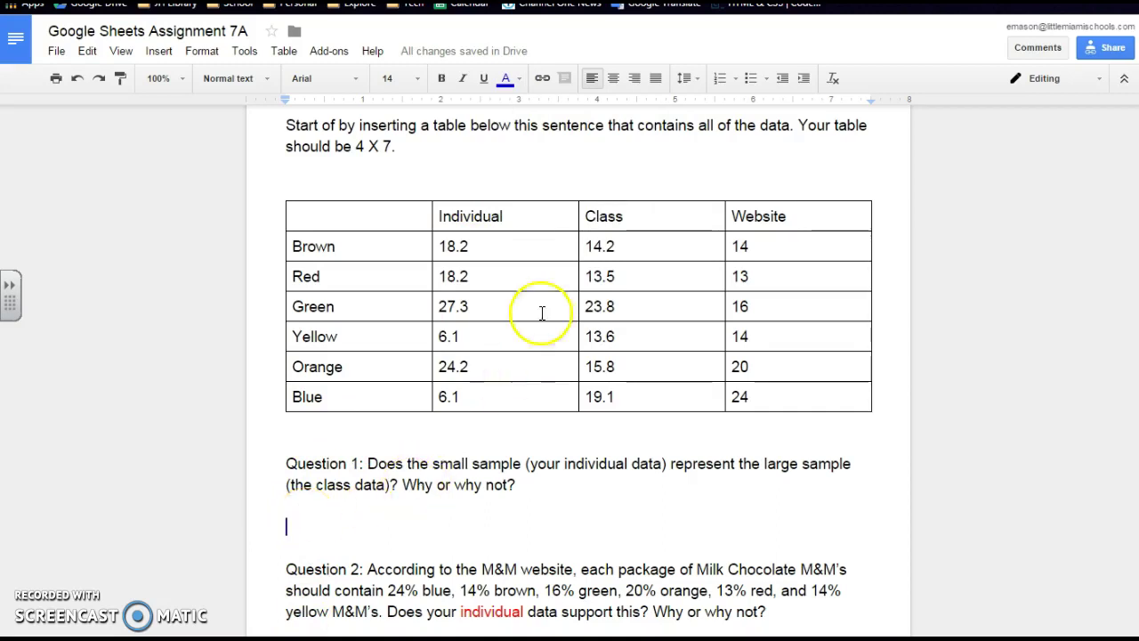
drag(436, 216, 640, 389)
click(349, 513)
click(339, 513)
key(Return)
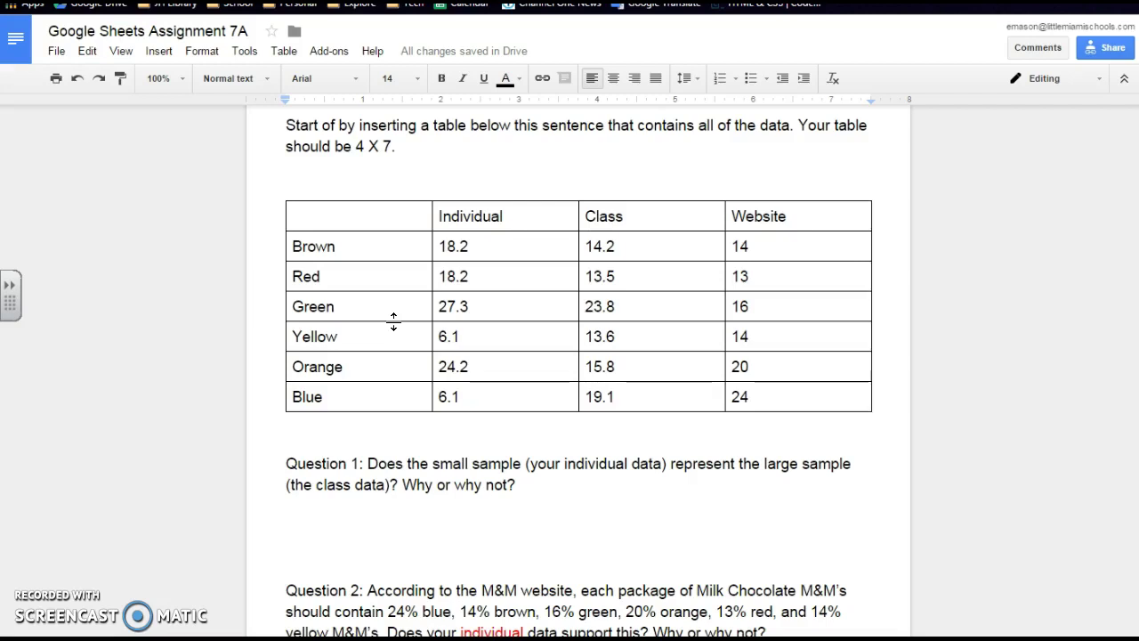
Step: Write the Question 1 answer in blue, saying brown, red and green represent the class data while yellow, orange and blue do not
drag(437, 392, 603, 396)
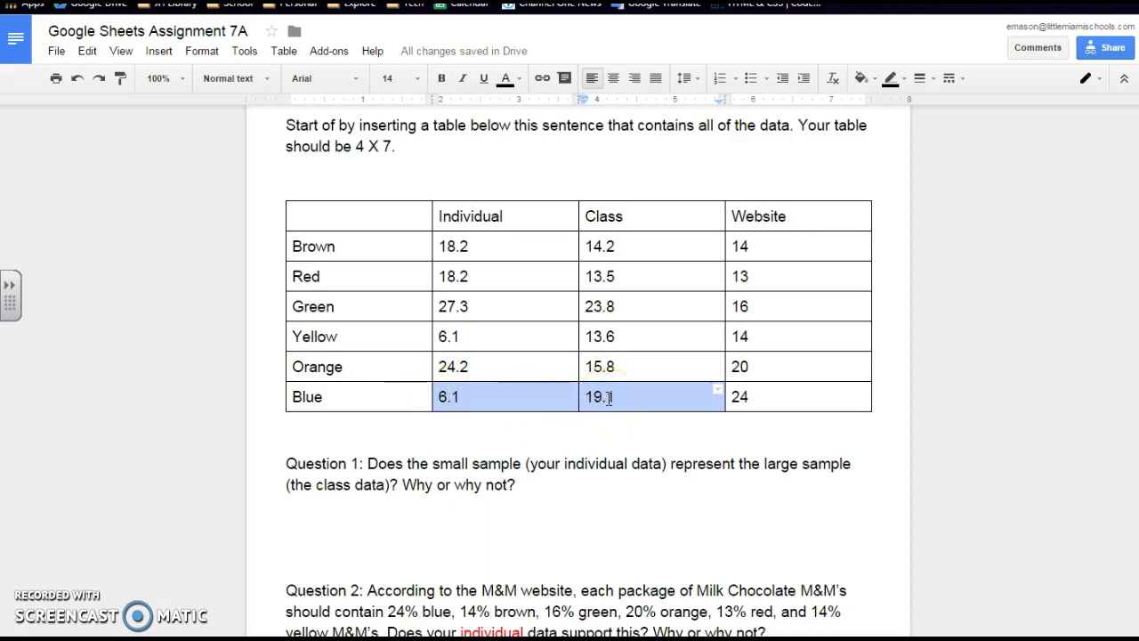
click(593, 439)
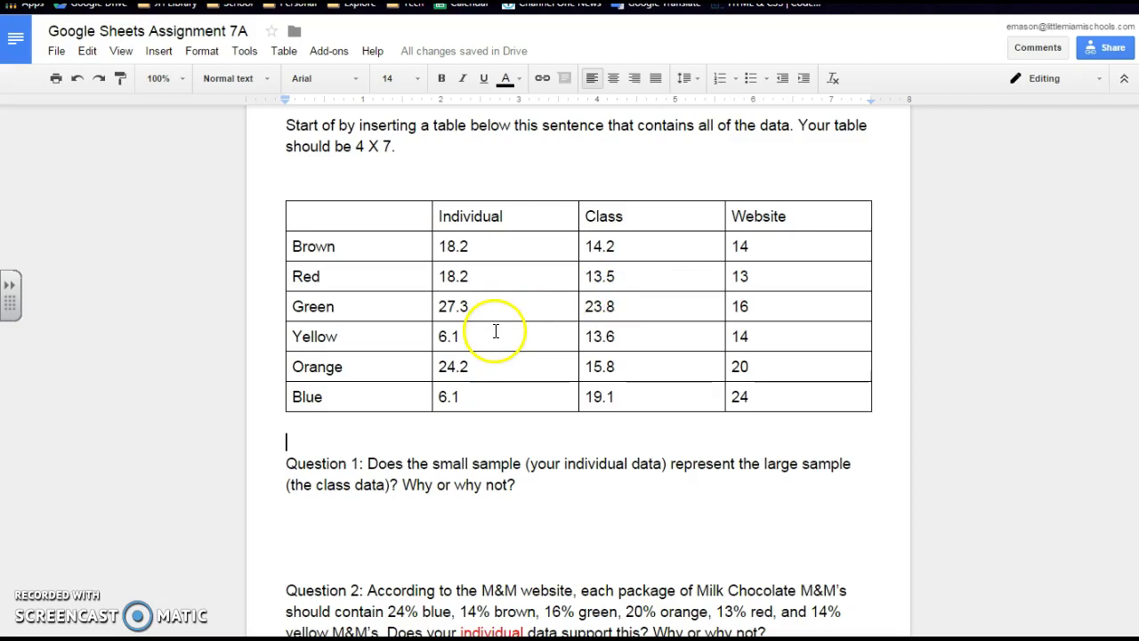
click(301, 514)
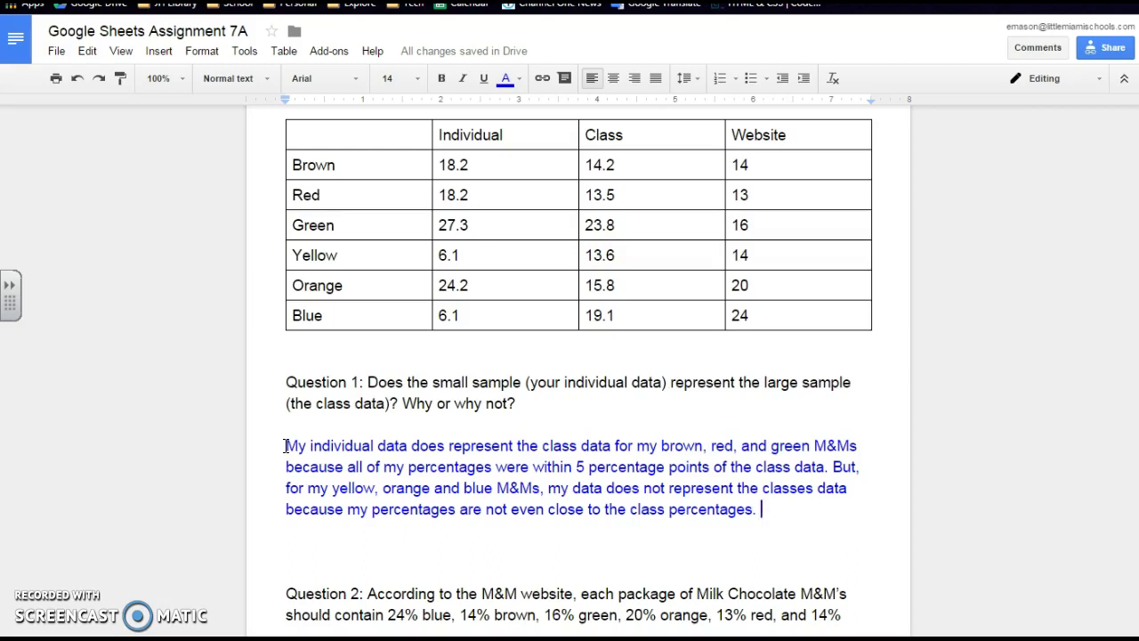
click(290, 470)
click(290, 525)
Step: Add an apostrophe after "classes" in the Question 1 answer so it reads "the classes' data"
click(812, 489)
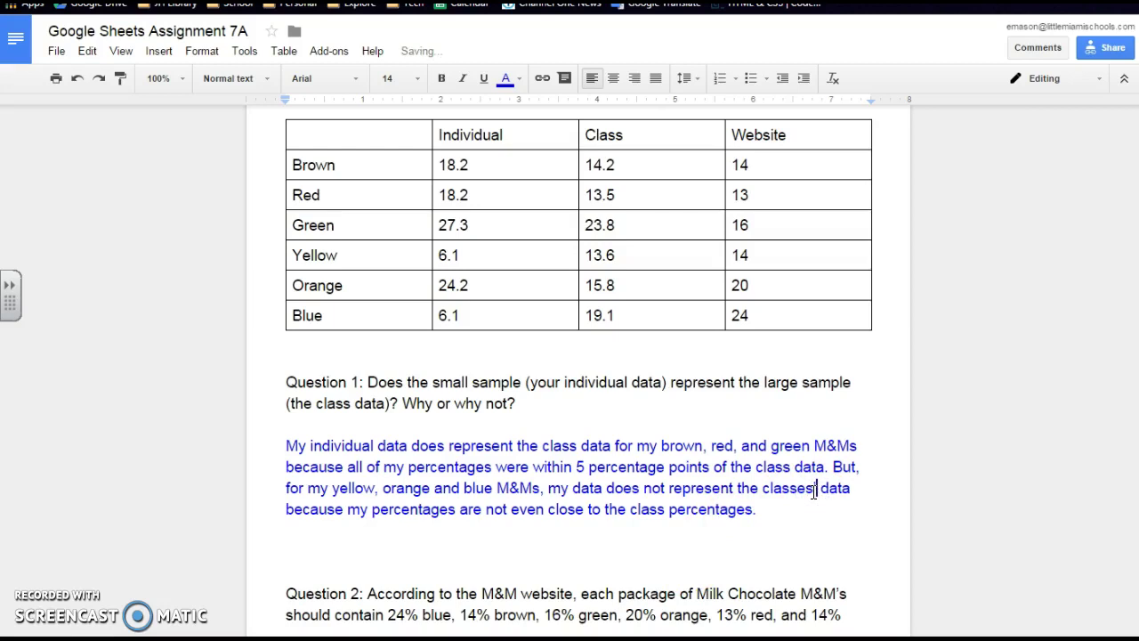
click(814, 489)
text(')
scroll(823, 482, down, 1)
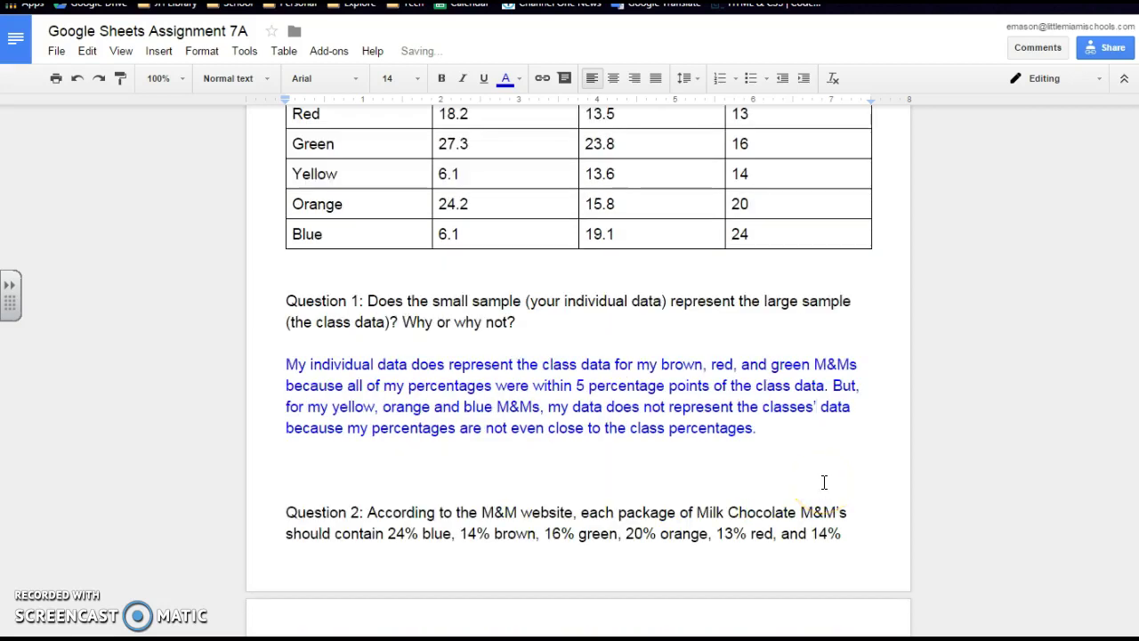
click(533, 421)
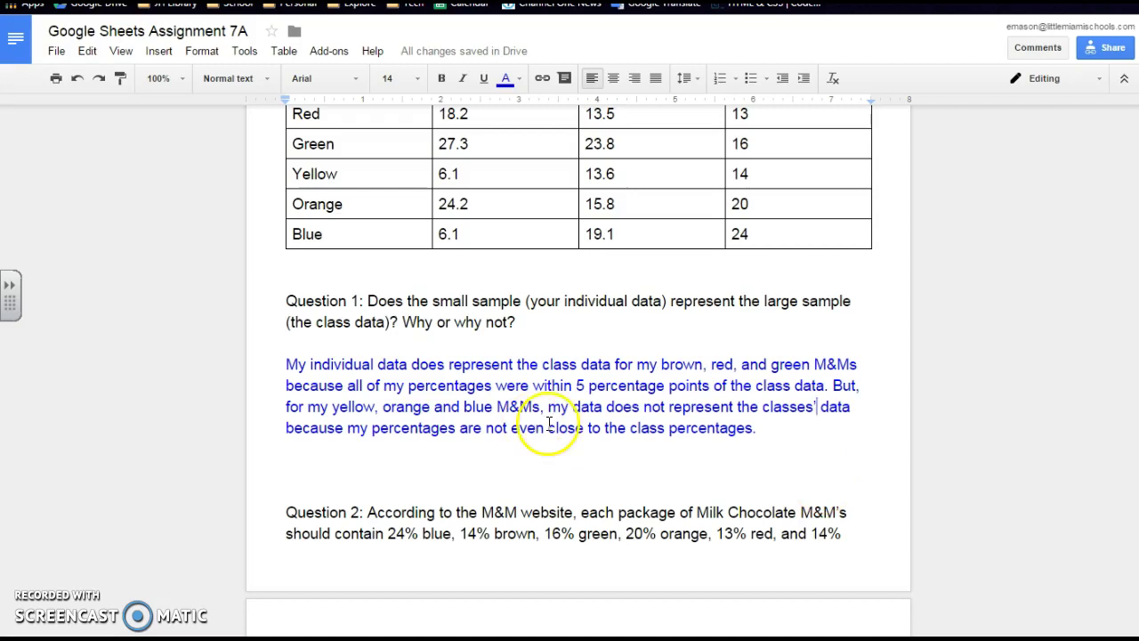
Step: Insert two blank lines above Question 2 so the whole question starts on the next page
scroll(534, 422, down, 1)
click(300, 416)
key(Return)
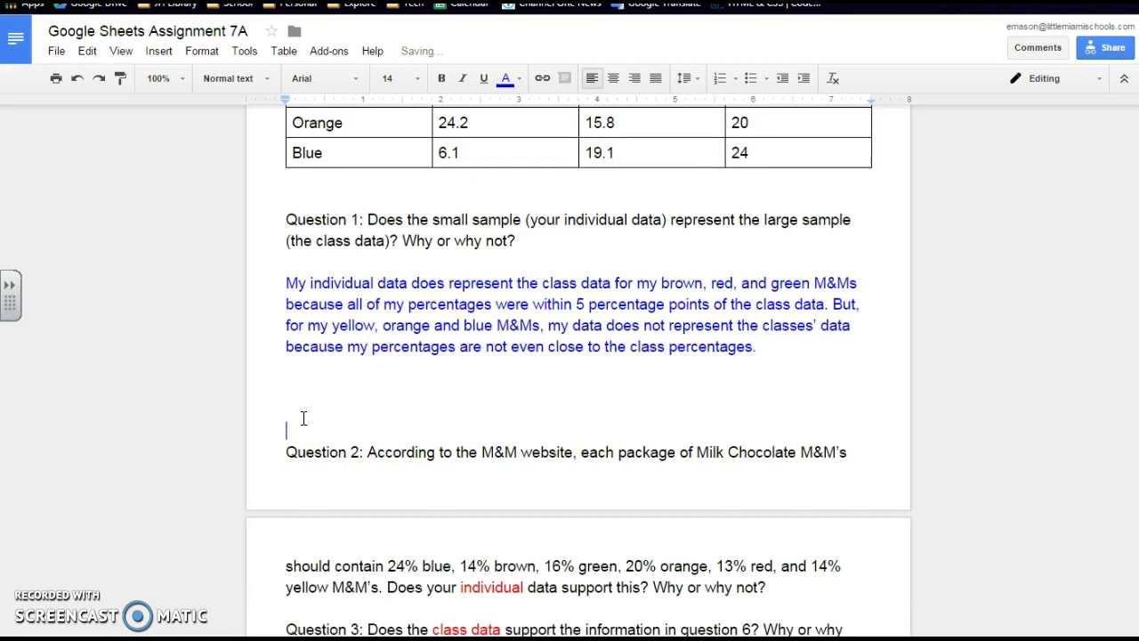
key(Return)
Step: Read Question 2 and compare the table's Individual percentages with the Website percentages, starting with brown and red
scroll(381, 423, down, 2)
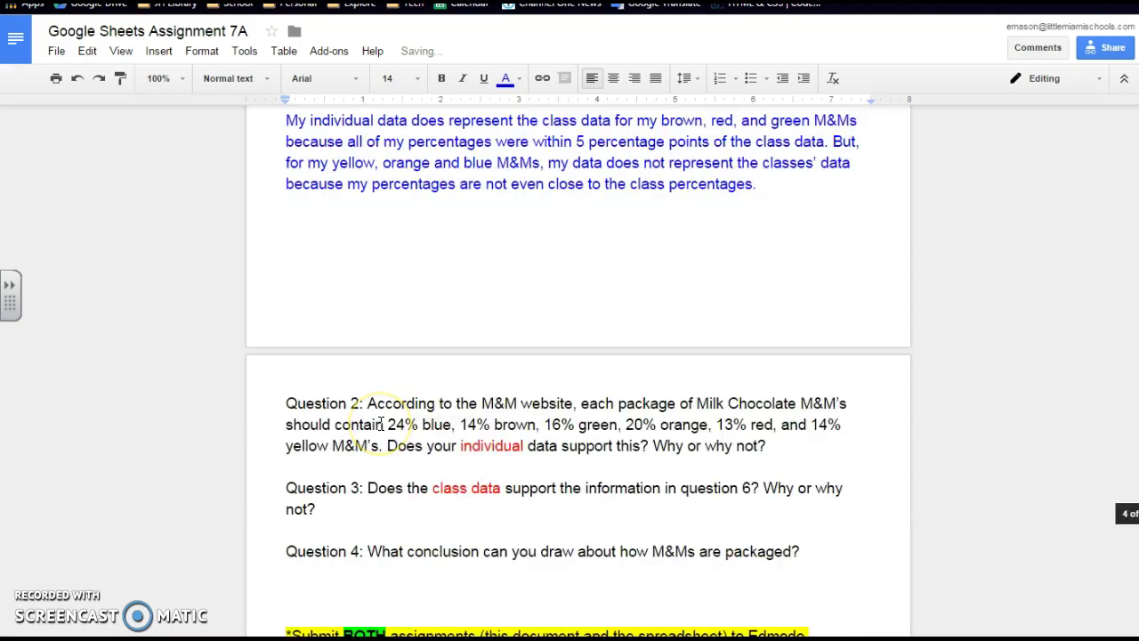
scroll(380, 425, down, 1)
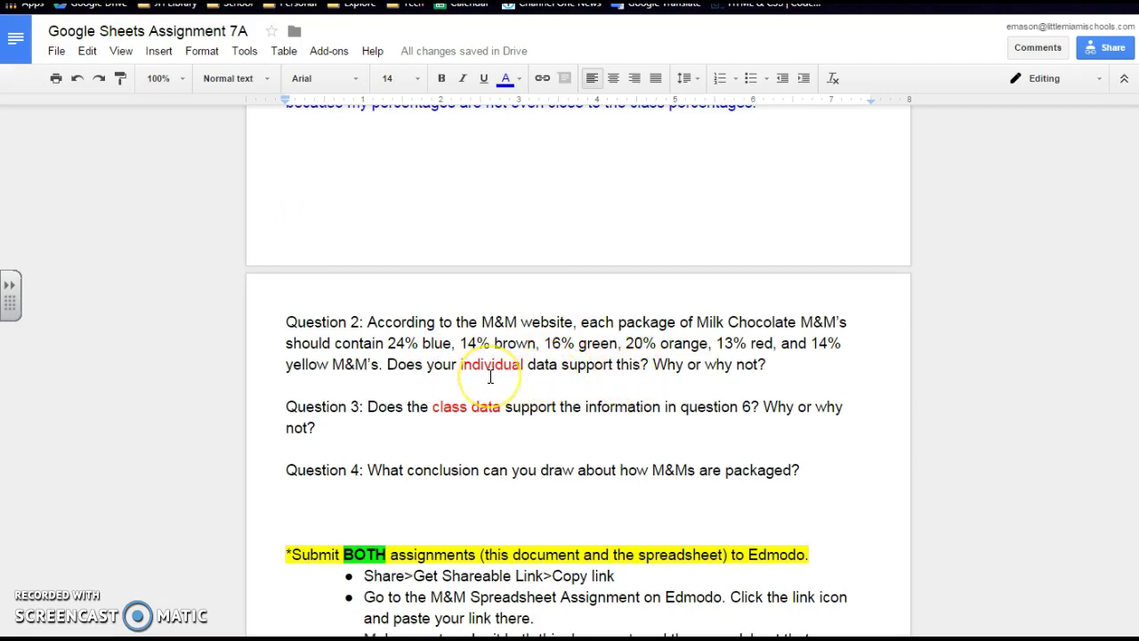
scroll(490, 376, up, 7)
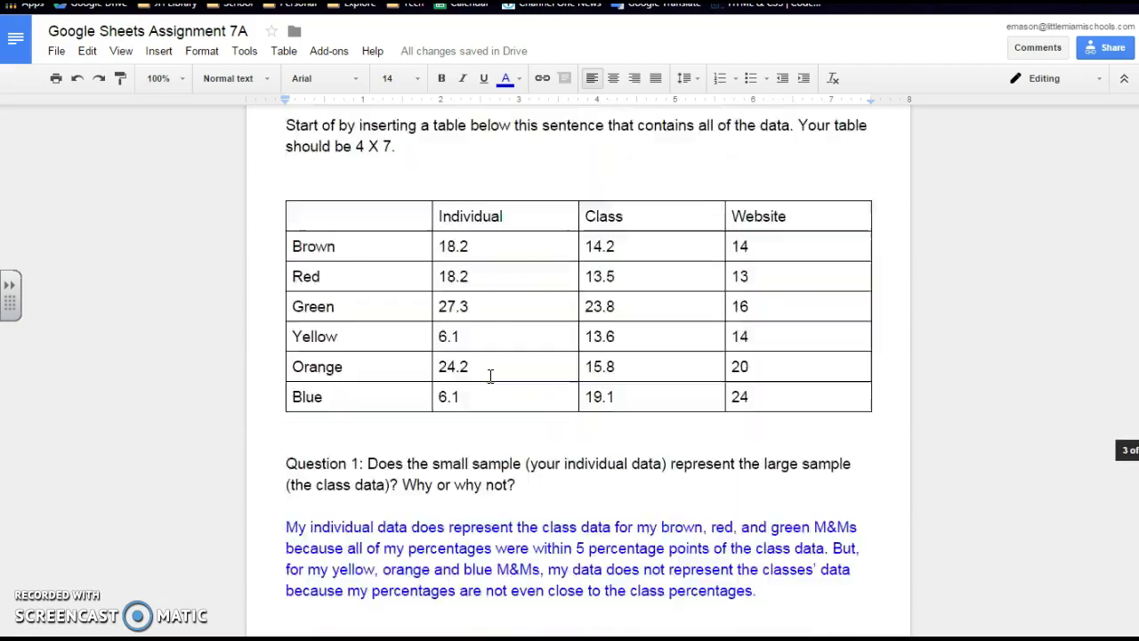
drag(441, 299, 504, 473)
drag(732, 297, 786, 465)
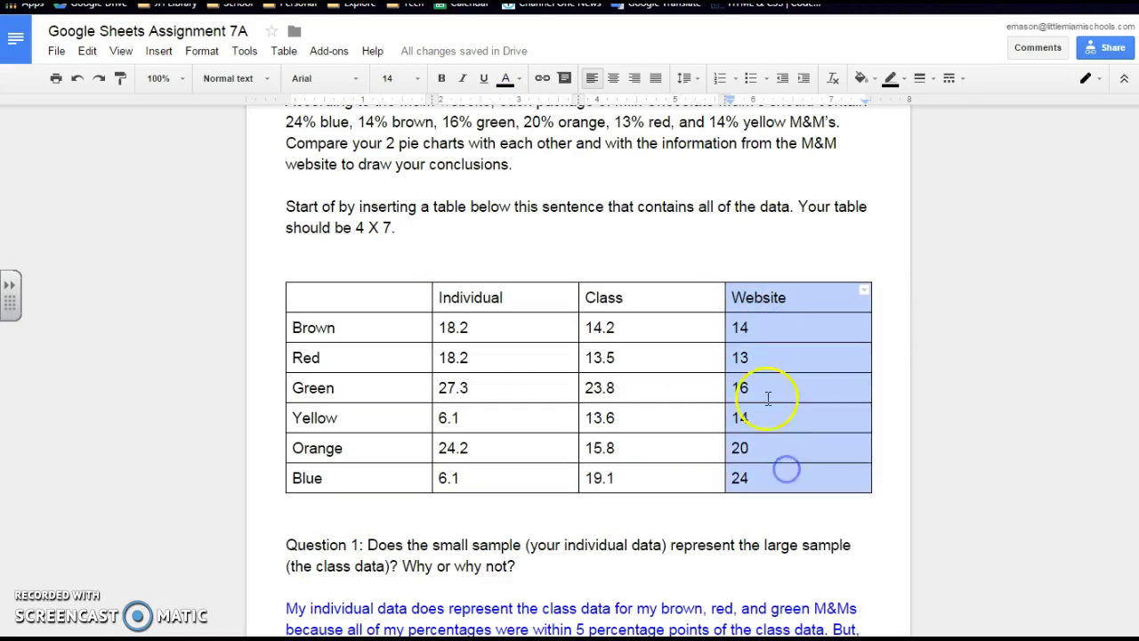
click(767, 328)
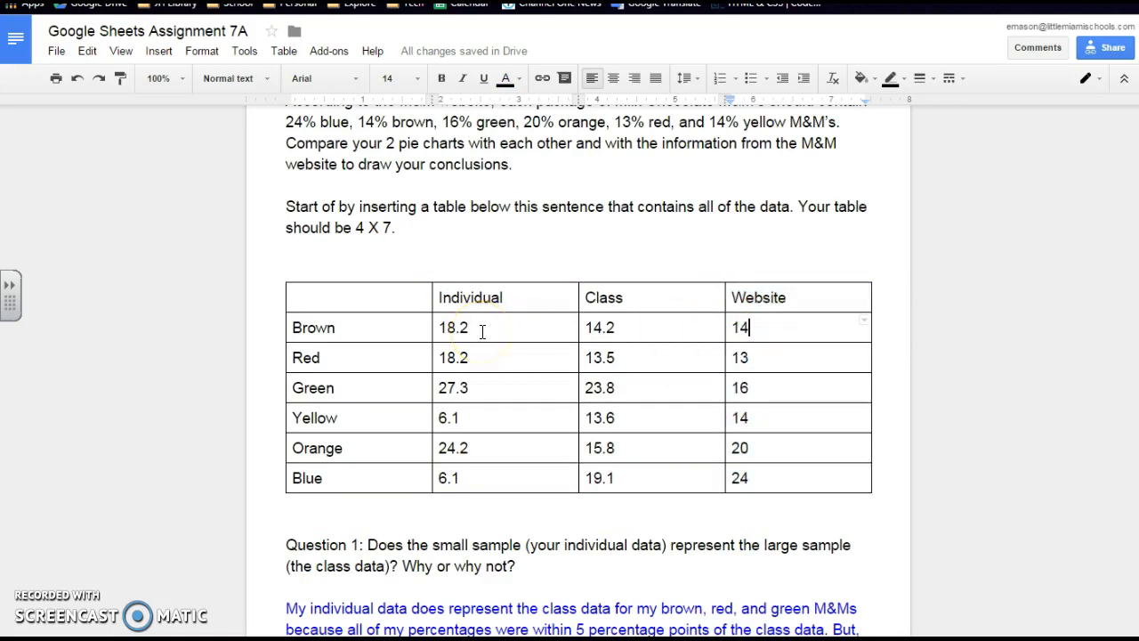
click(482, 332)
click(768, 329)
click(483, 329)
click(760, 318)
click(780, 326)
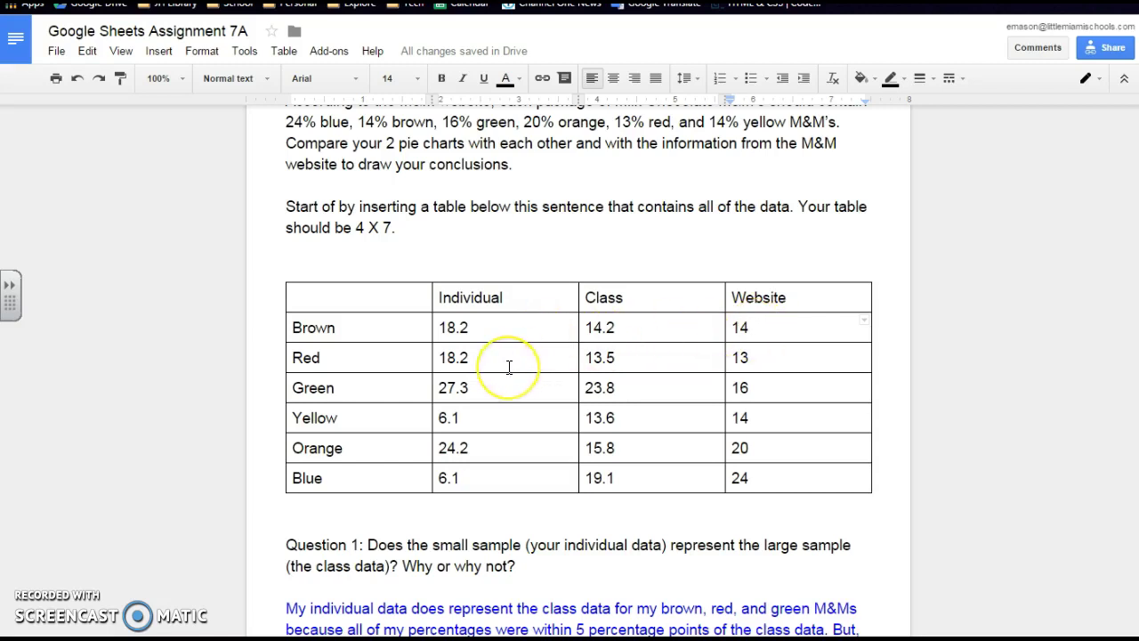
click(767, 356)
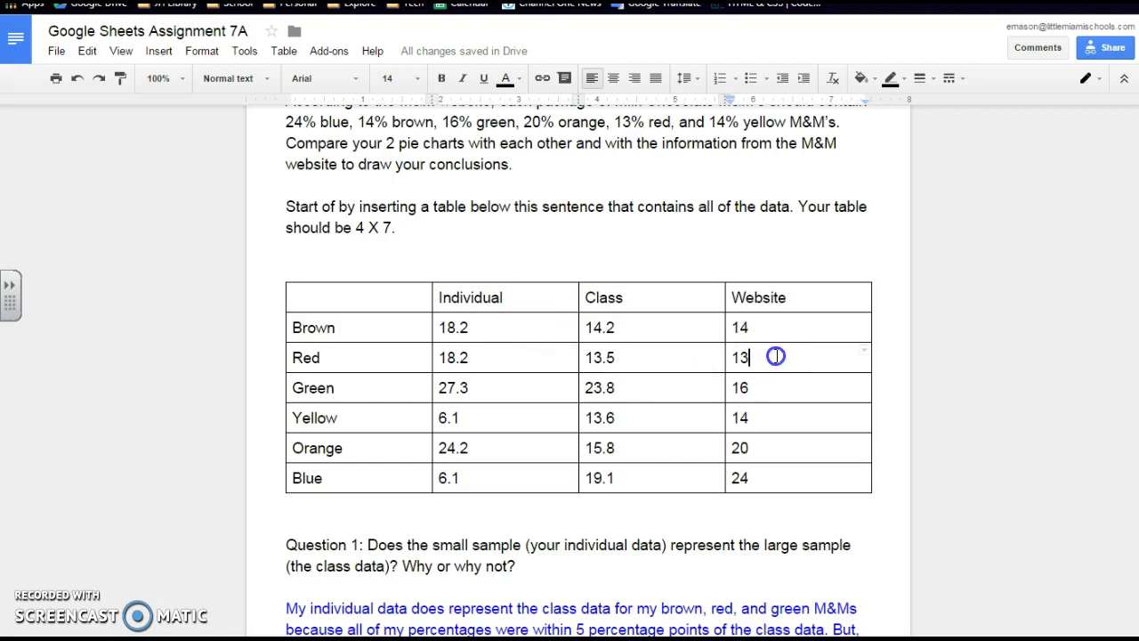
Step: Add a new line directly below Question 2 as space for the answer
scroll(750, 454, down, 5)
click(769, 446)
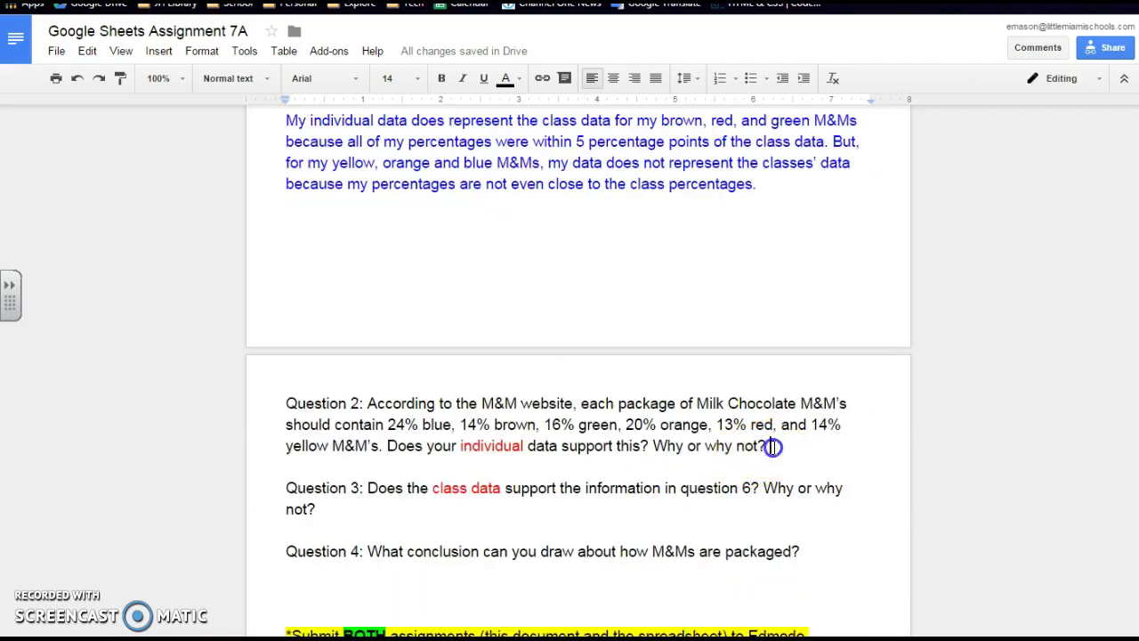
key(Return)
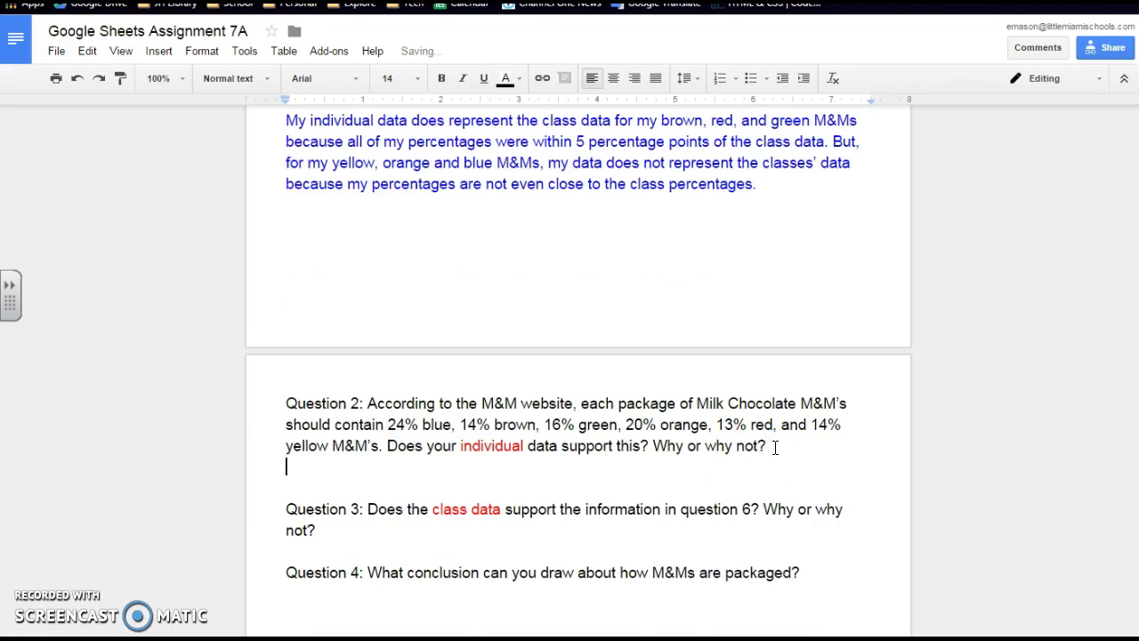
Step: Read Question 3 and compare the table's Class column with its Website column
scroll(756, 442, down, 2)
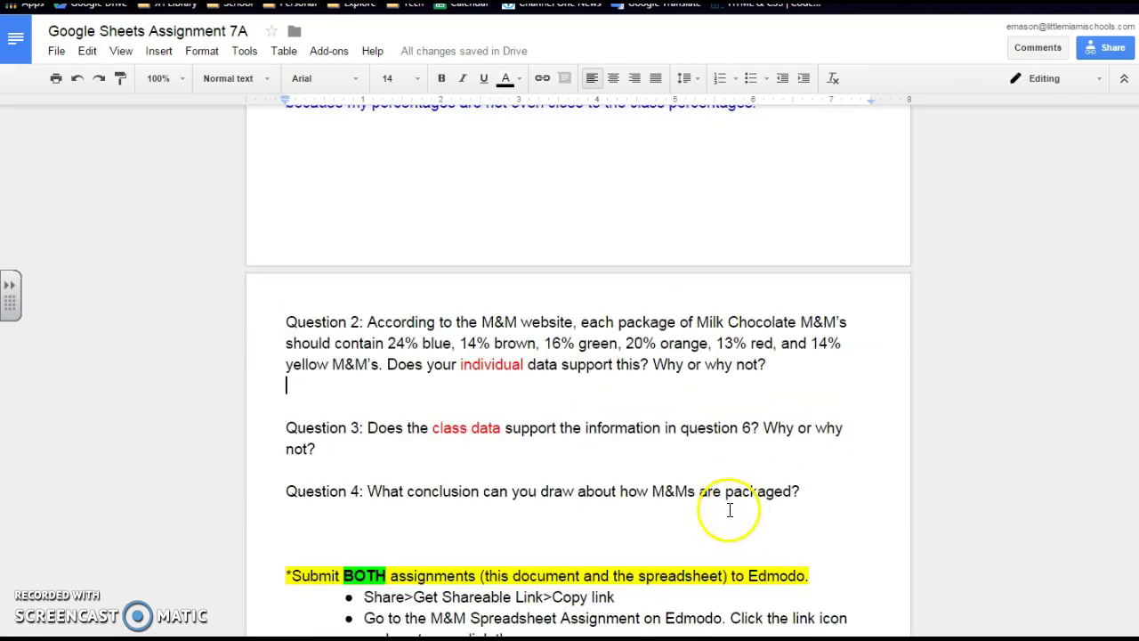
click(419, 459)
scroll(436, 467, up, 6)
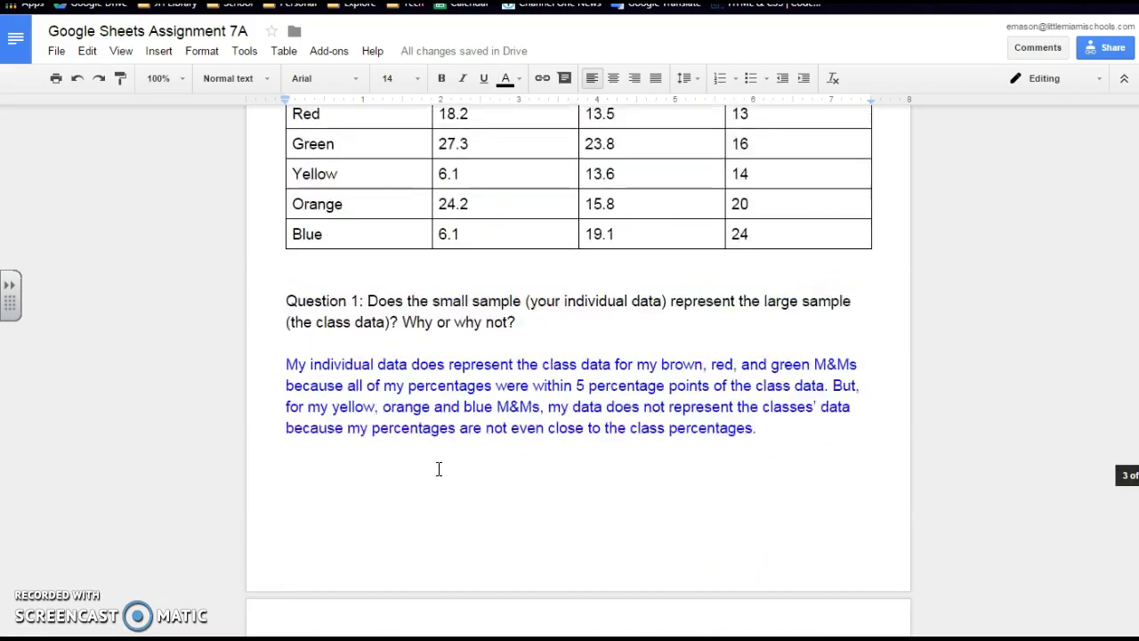
drag(588, 217, 645, 402)
drag(736, 216, 791, 387)
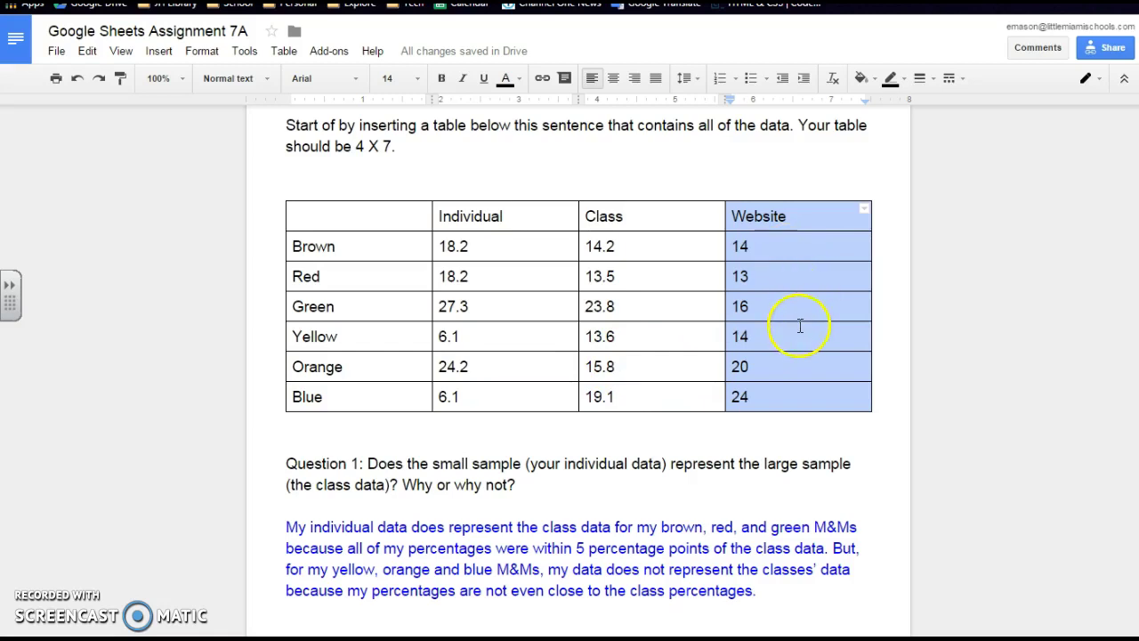
scroll(799, 332, down, 2)
scroll(799, 333, down, 2)
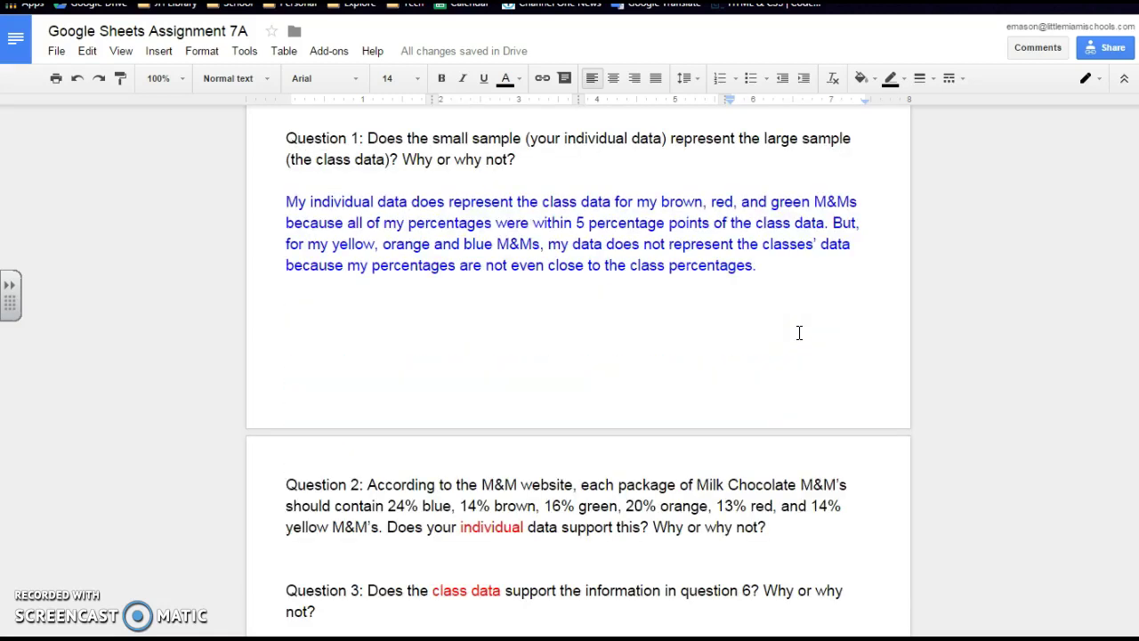
scroll(799, 333, down, 3)
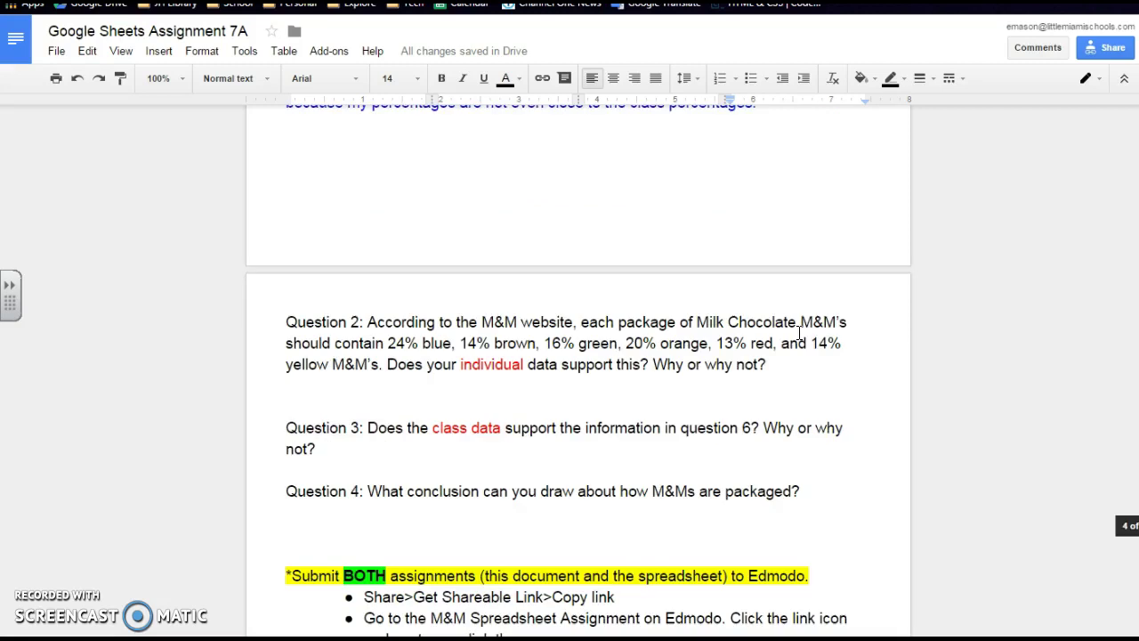
click(366, 364)
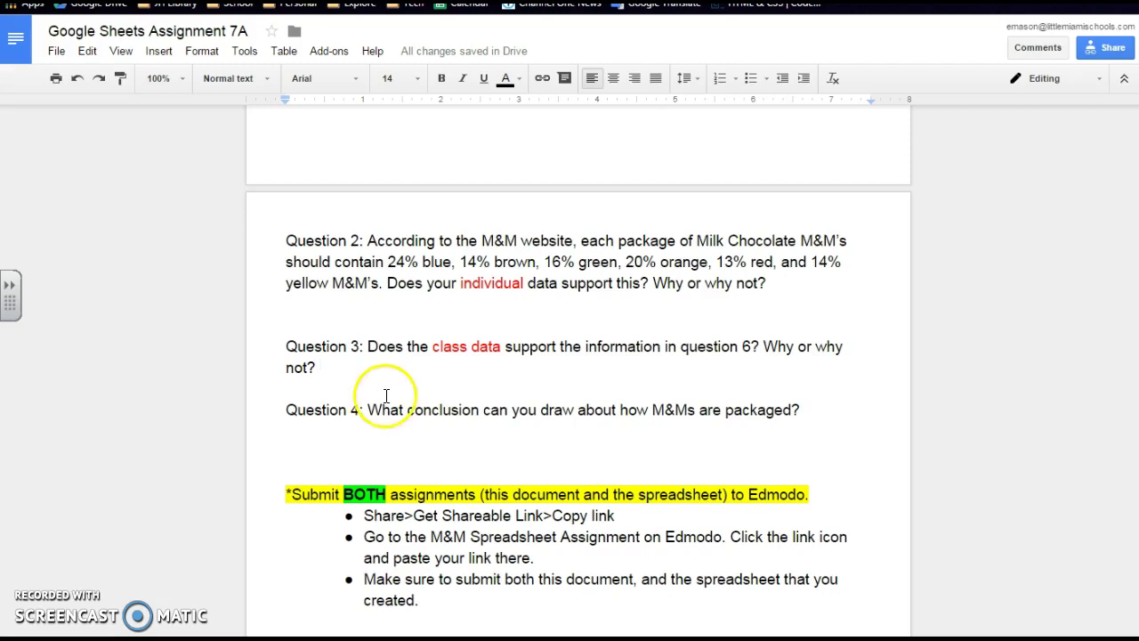
Step: Review Question 4 about how M&Ms are packaged and add a new line below it for the answer
scroll(386, 396, down, 1)
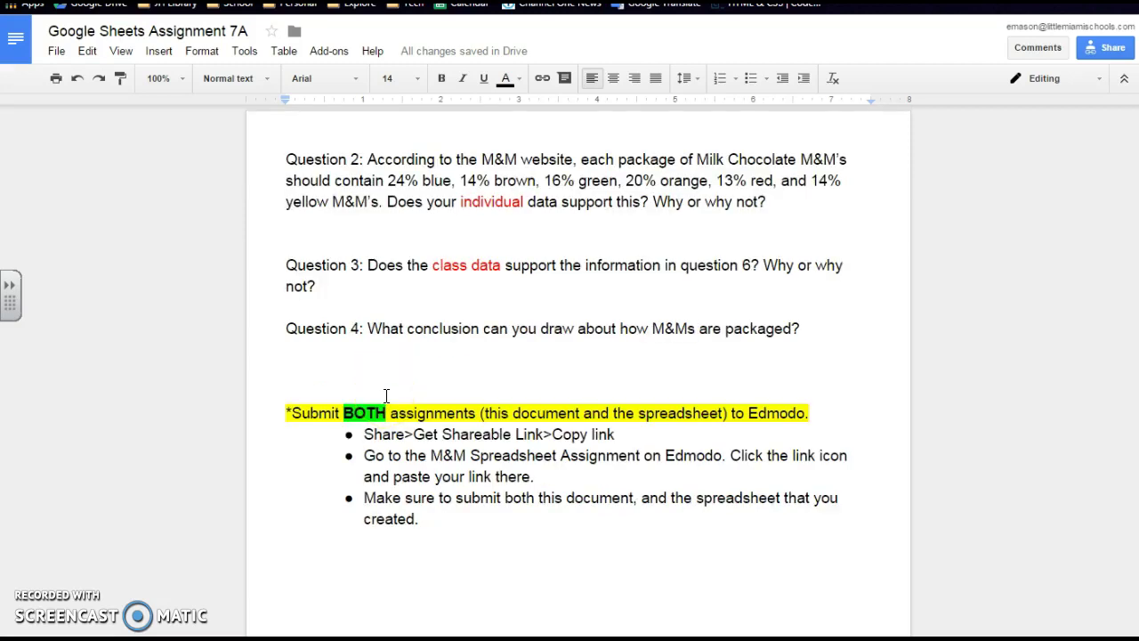
click(380, 349)
drag(369, 328, 809, 330)
click(808, 331)
key(Return)
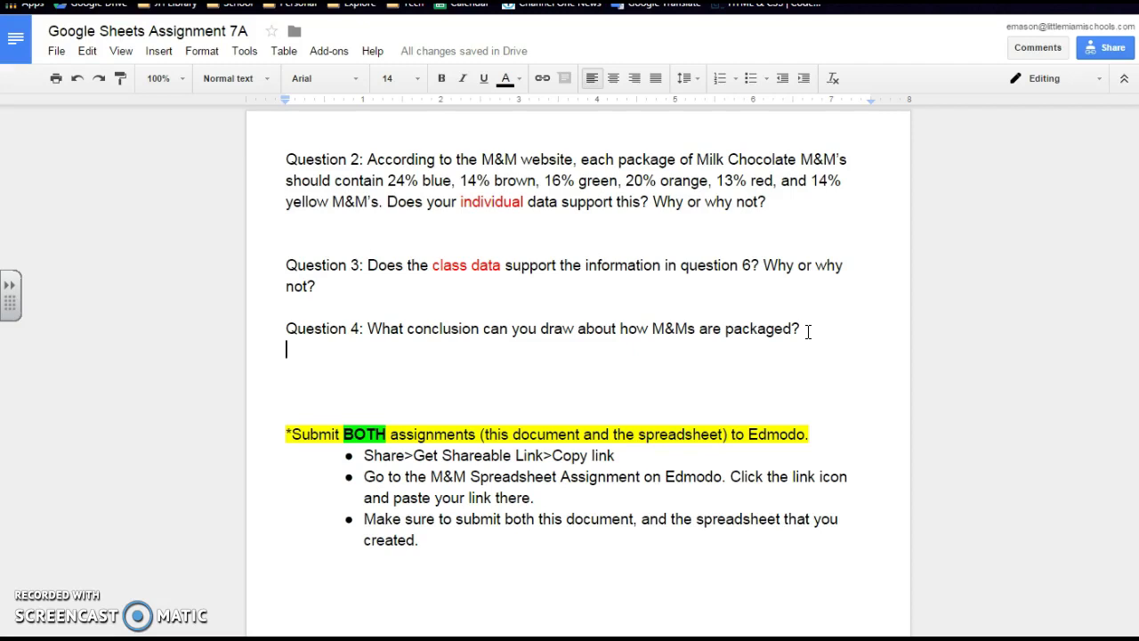
Step: Compare the table's Website percentages with the Individual and Class columns for the Question 4 conclusion
scroll(807, 332, up, 7)
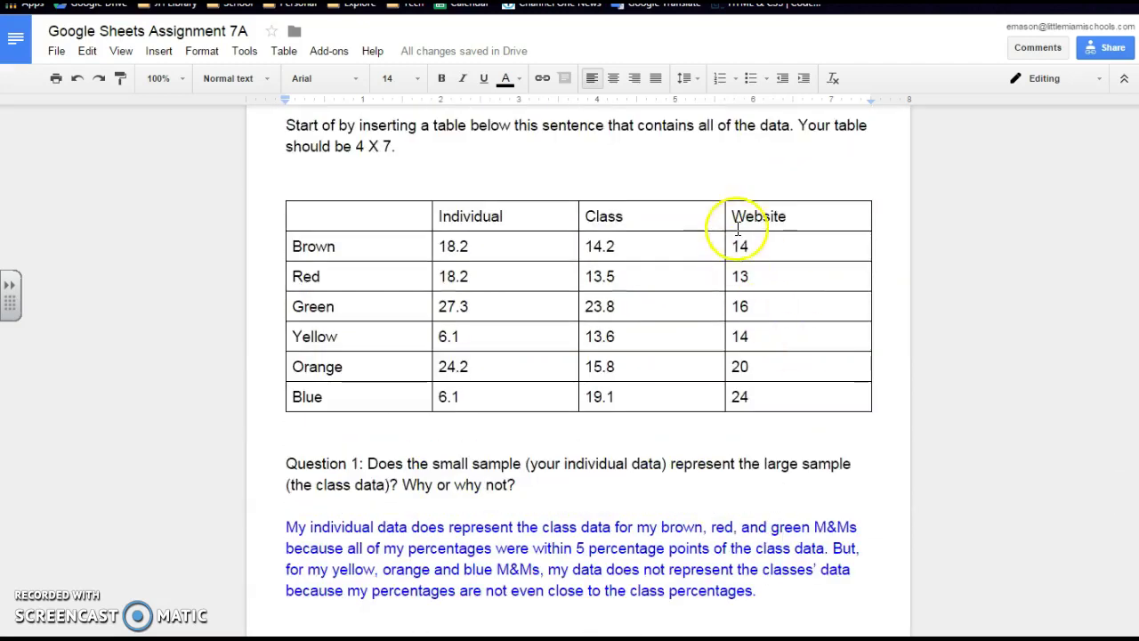
drag(736, 221, 770, 388)
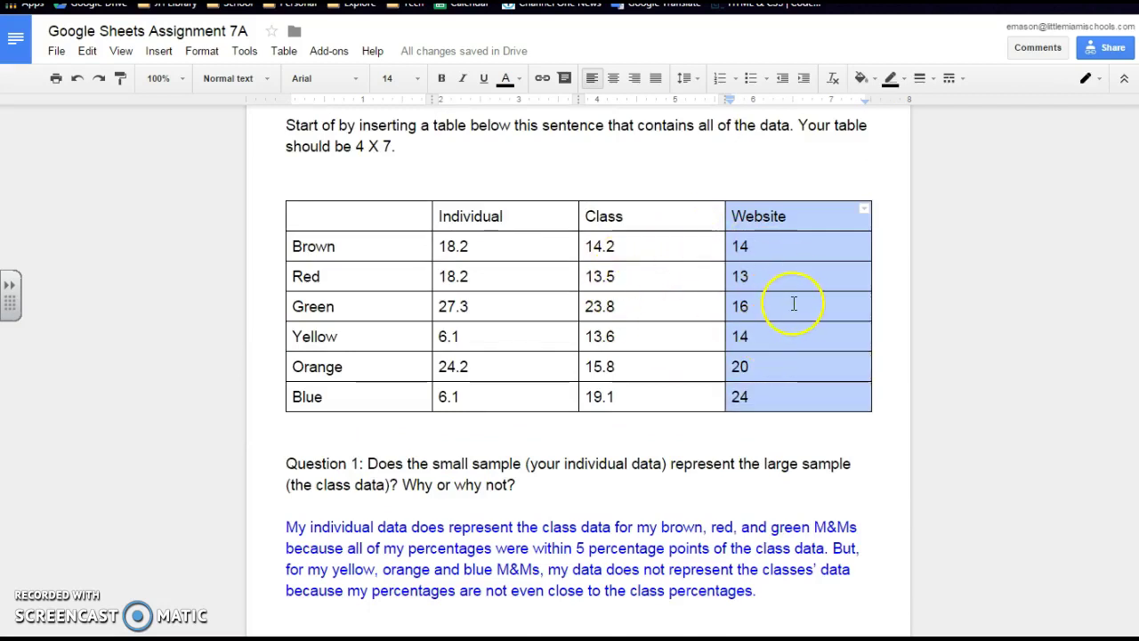
scroll(794, 305, down, 1)
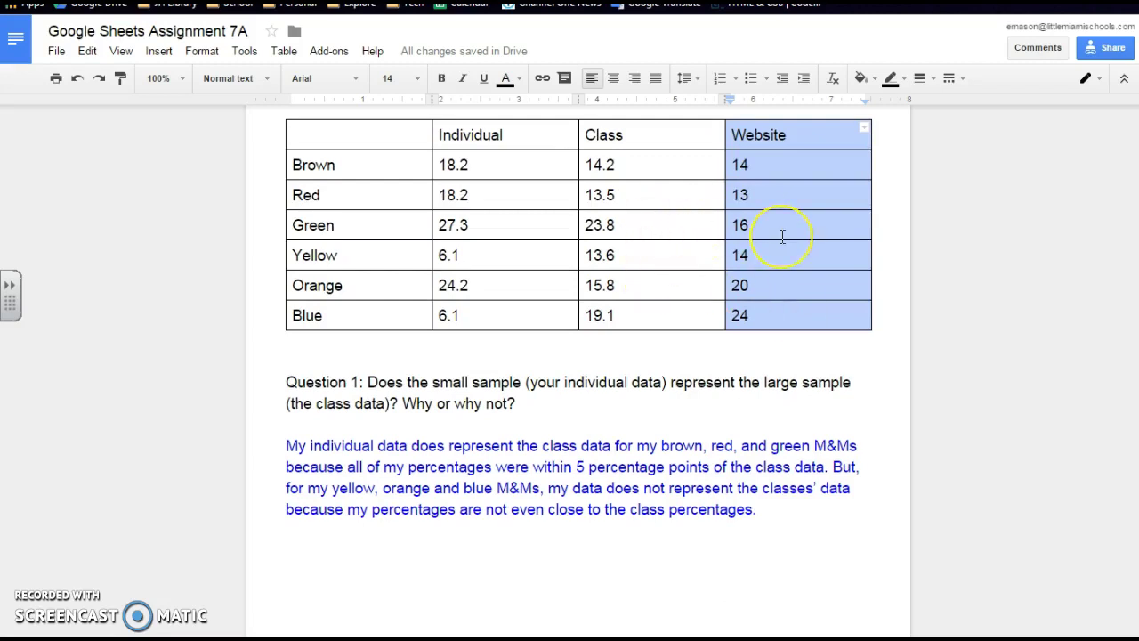
scroll(783, 236, down, 7)
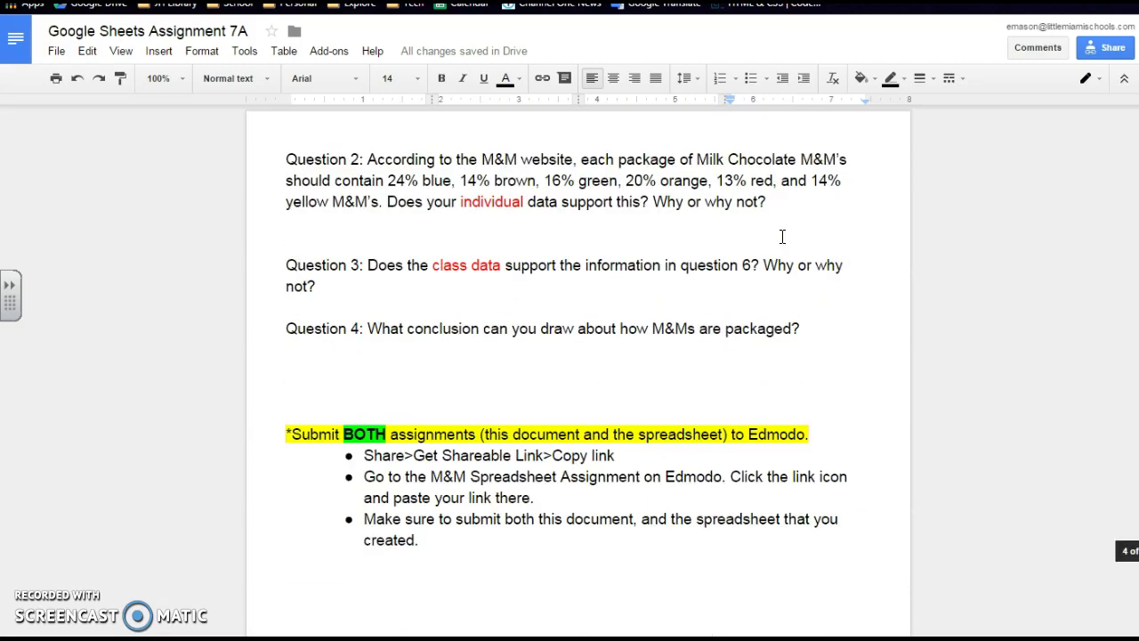
click(479, 352)
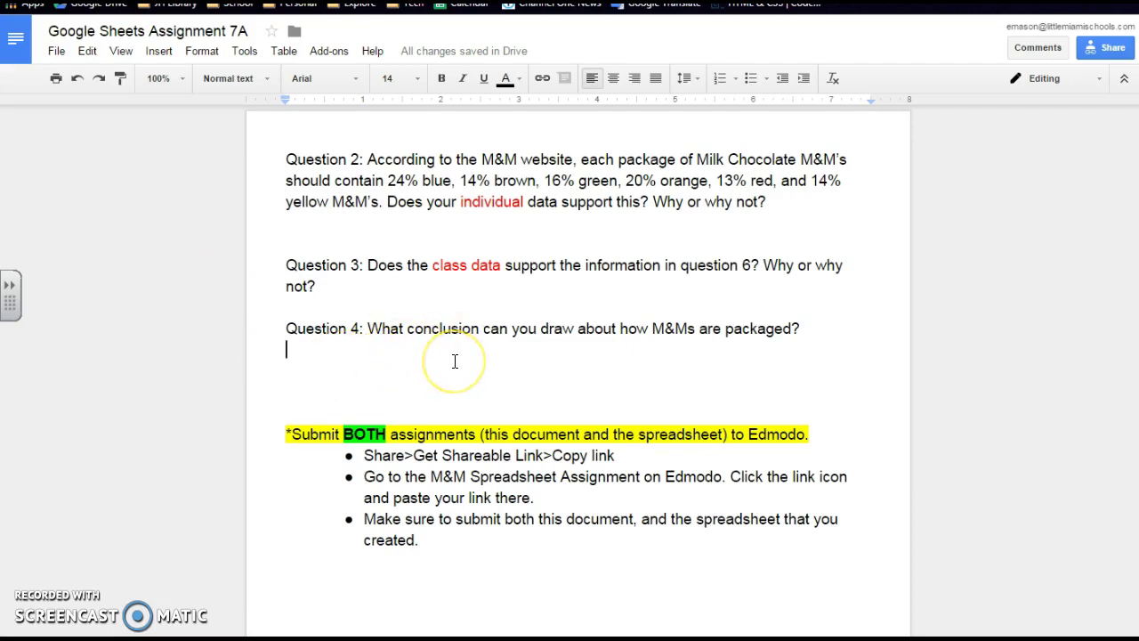
Step: Read the instructions for submitting the document and spreadsheet to Edmodo, selecting the word BOTH
scroll(454, 361, down, 1)
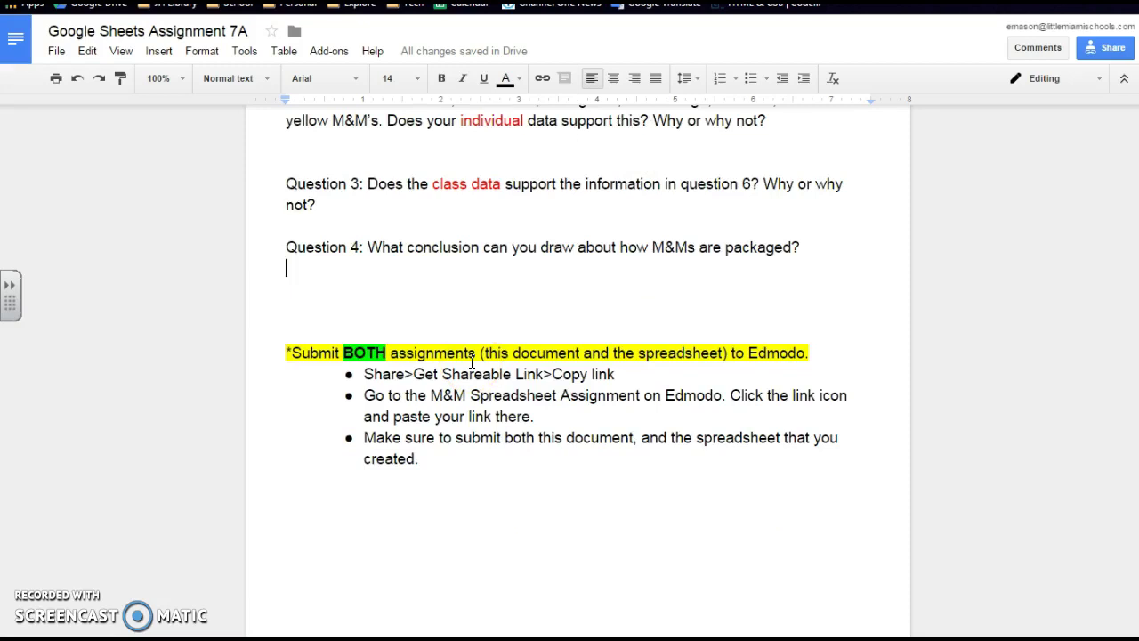
scroll(473, 362, down, 1)
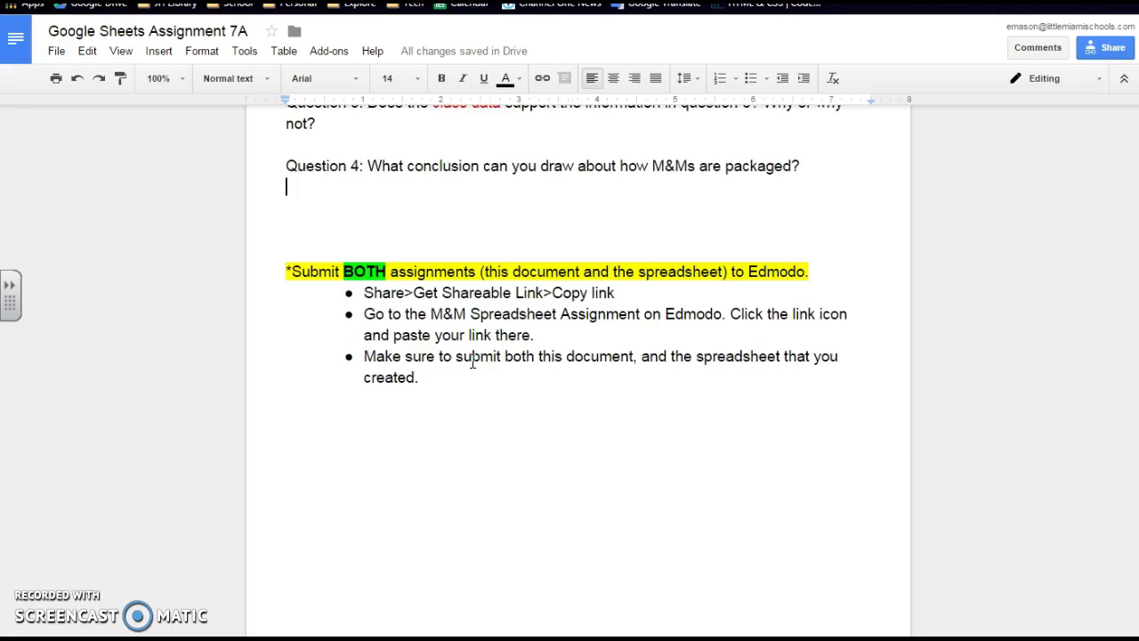
double_click(340, 271)
drag(339, 272, 381, 271)
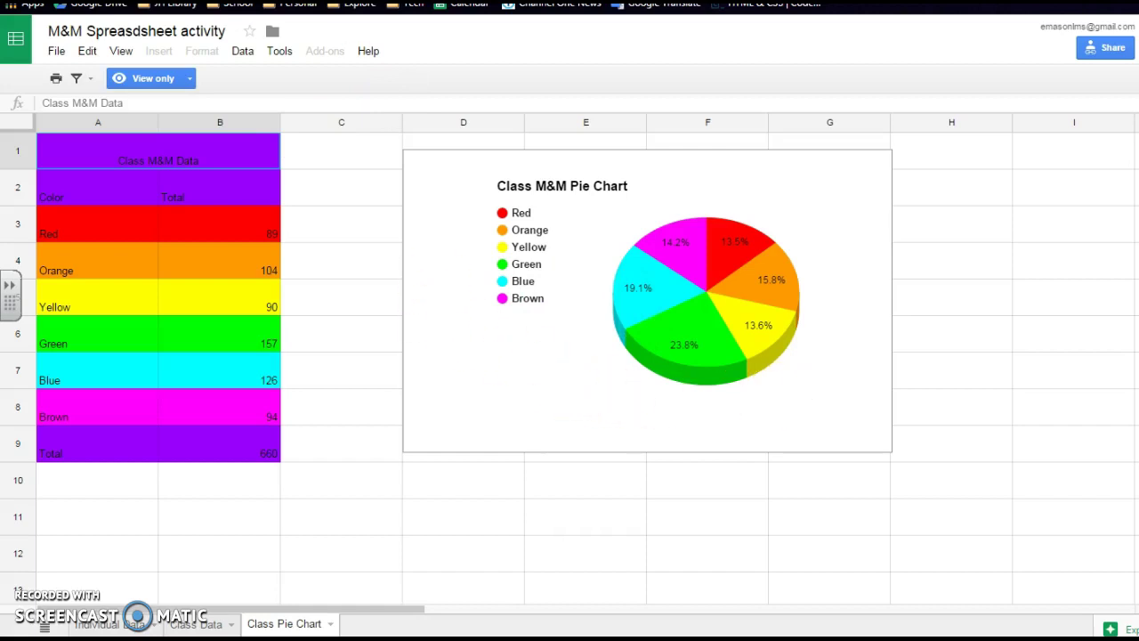
Step: Switch to the student's Edmodo window and open the Google Sheets assignment's turn-in page for Explore Q3 2016 7C
key(ctrl+w)
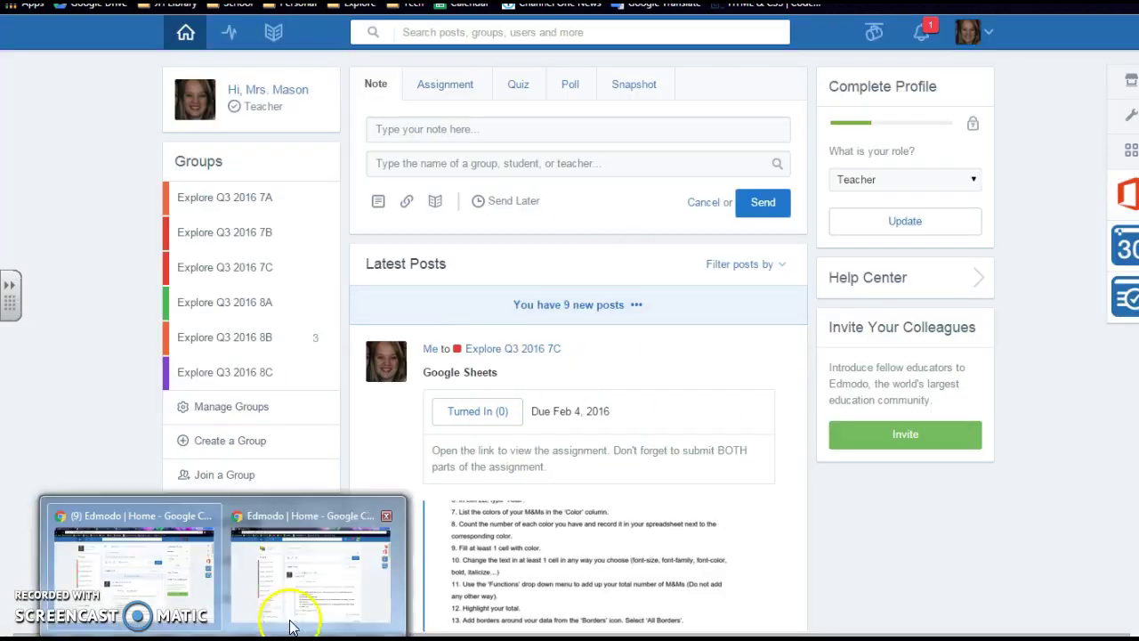
click(290, 626)
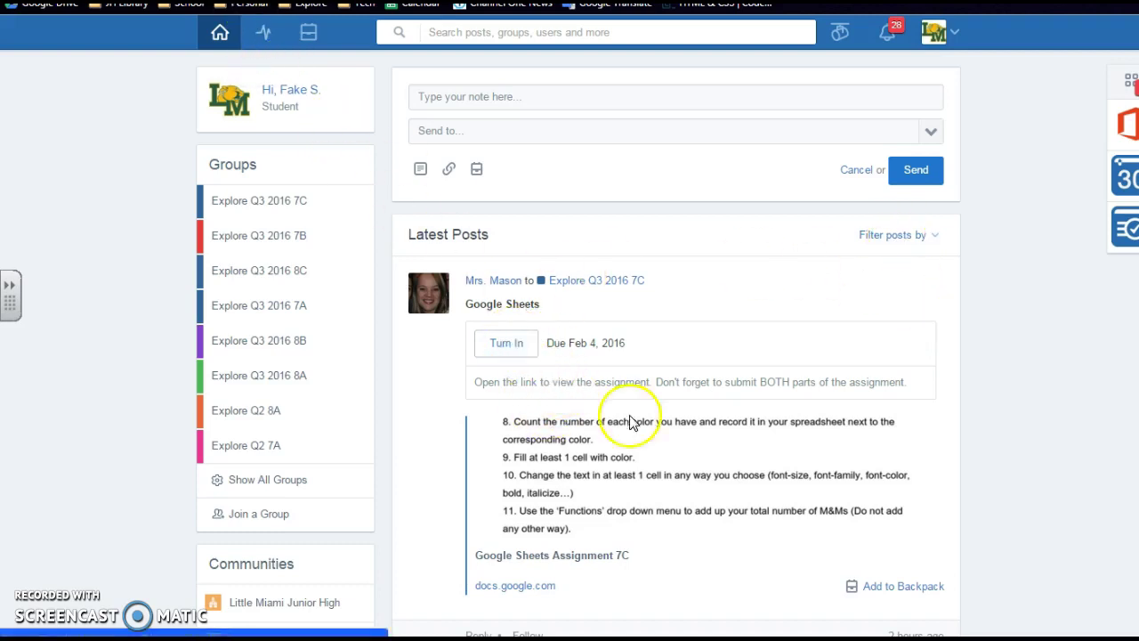
click(506, 345)
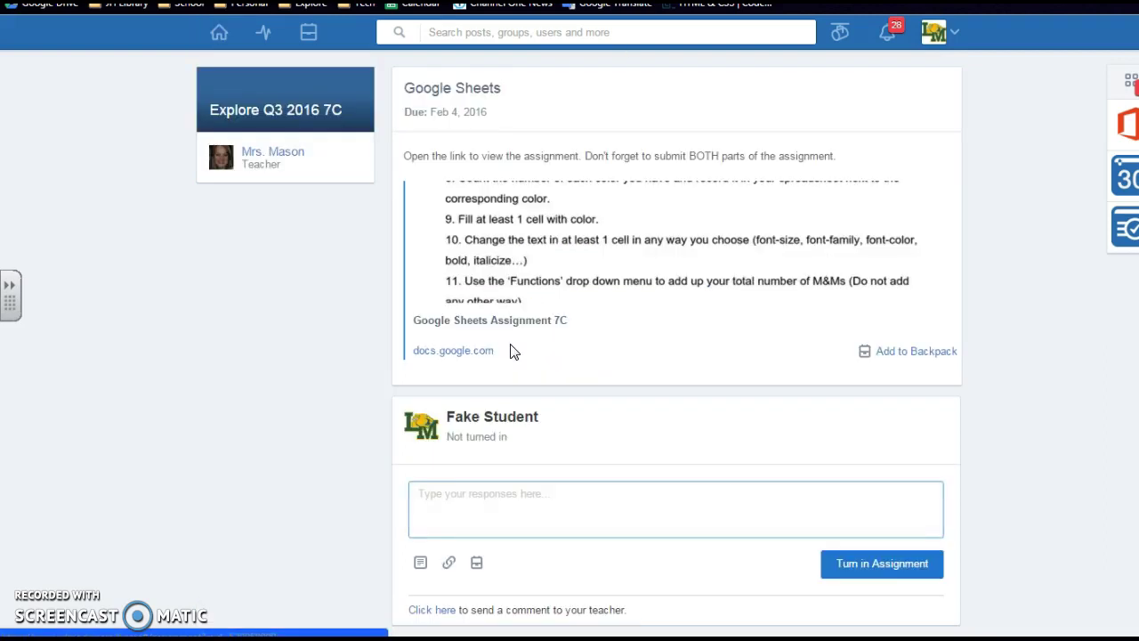
Step: Enter the response "I loved this assignment!" and open the form for attaching a link to the submission
click(464, 502)
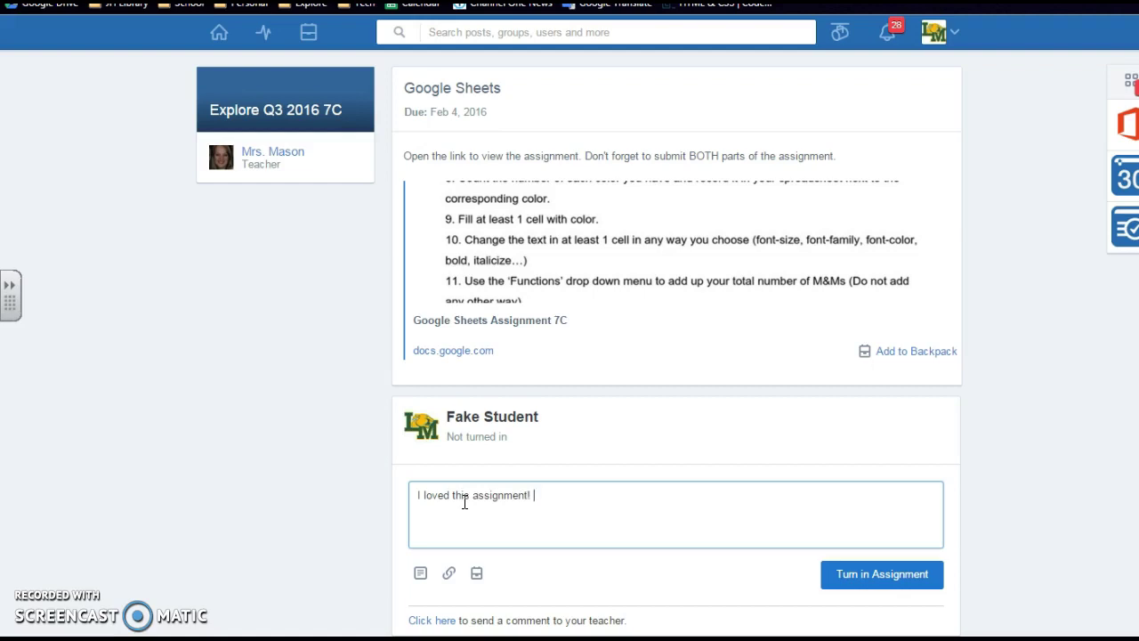
click(509, 484)
scroll(509, 484, down, 1)
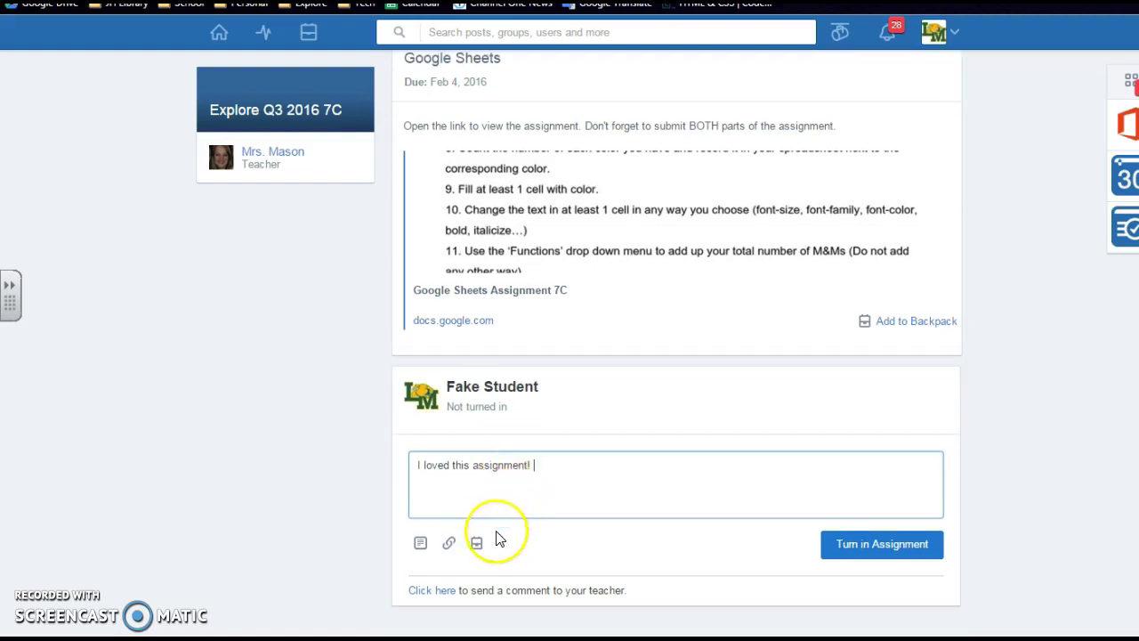
click(449, 545)
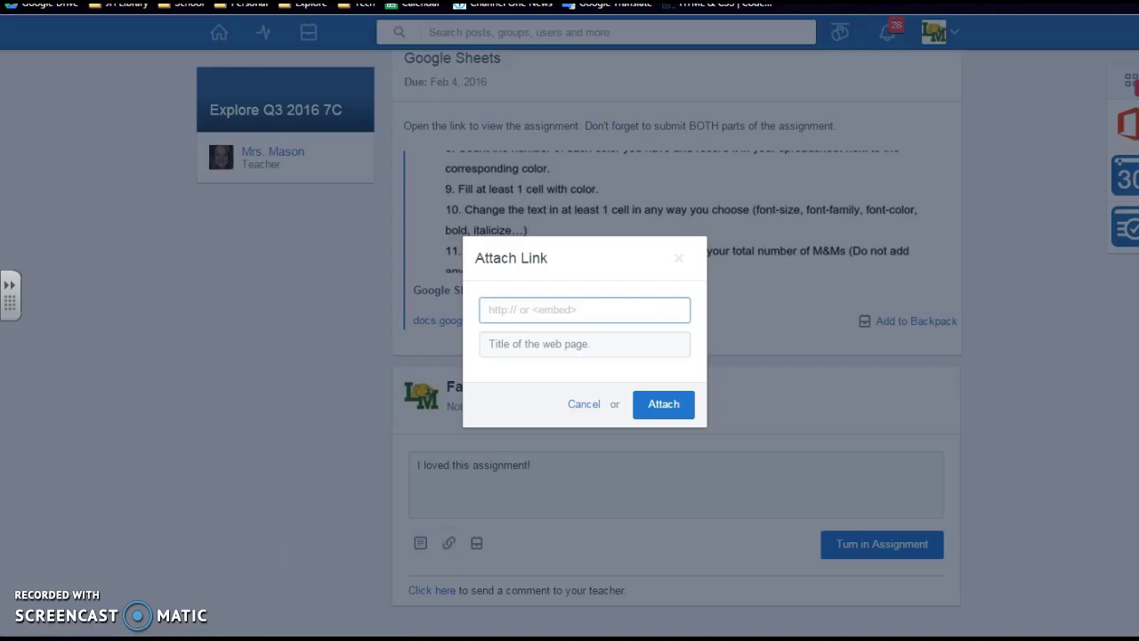
Step: Switch to the Google Sheets Assignment 7A document in Google Docs and copy its shareable link
click(201, 593)
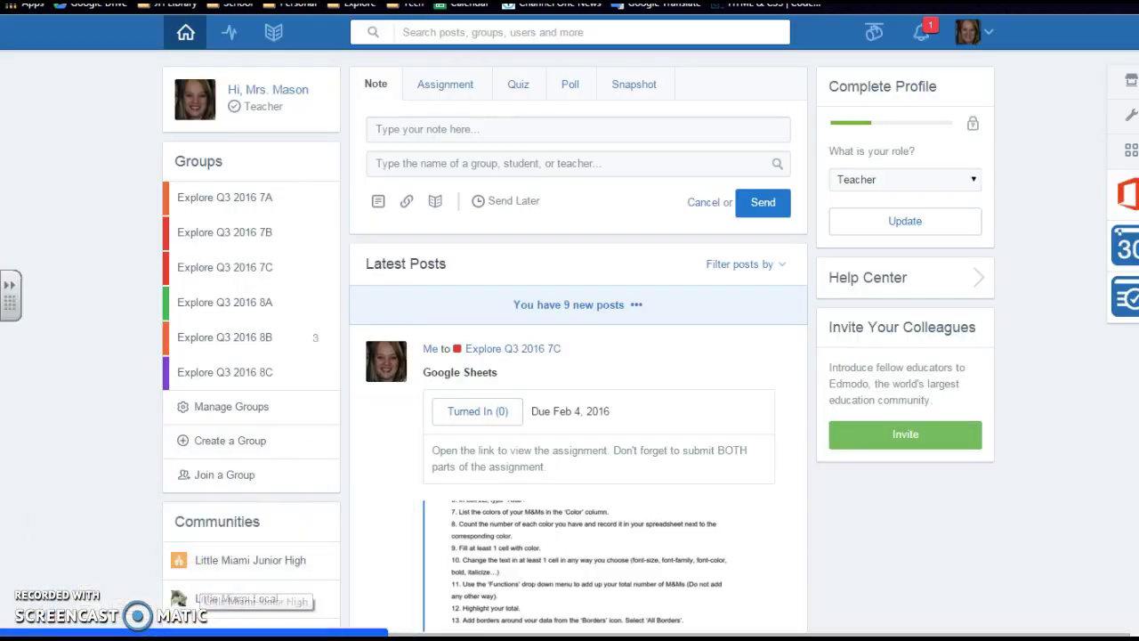
click(681, 1)
scroll(629, 301, up, 4)
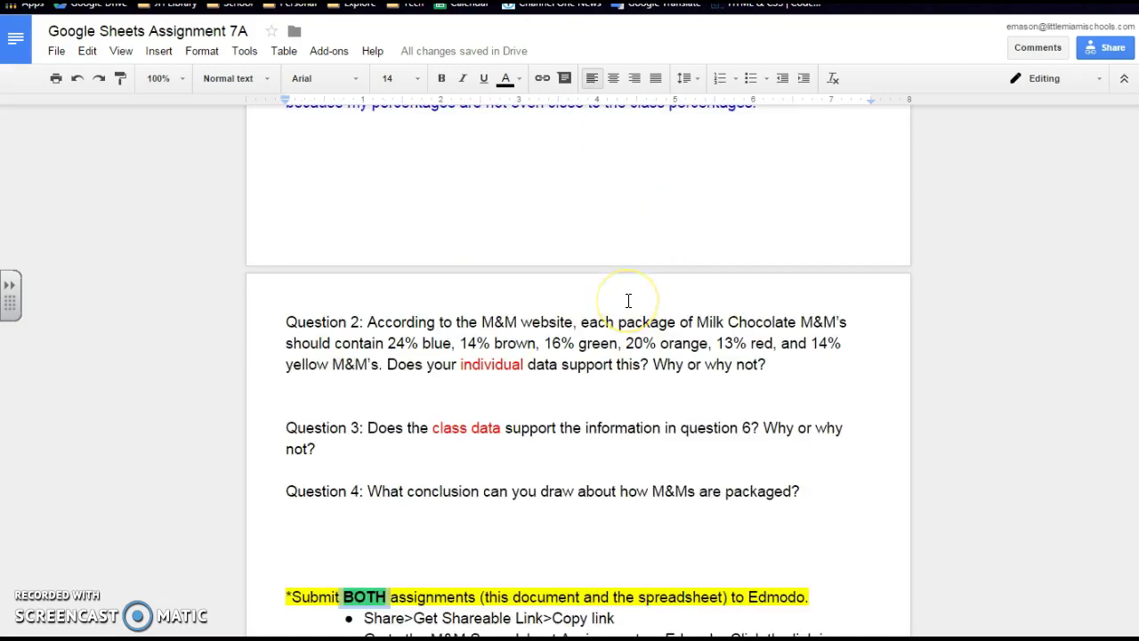
scroll(628, 301, down, 3)
click(539, 407)
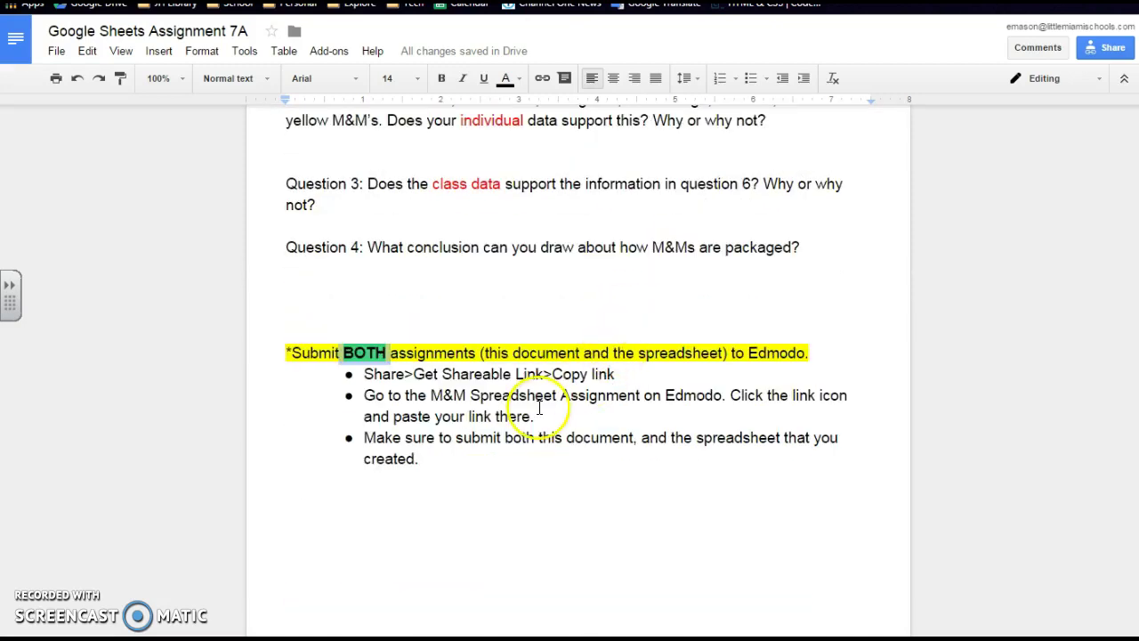
click(1103, 60)
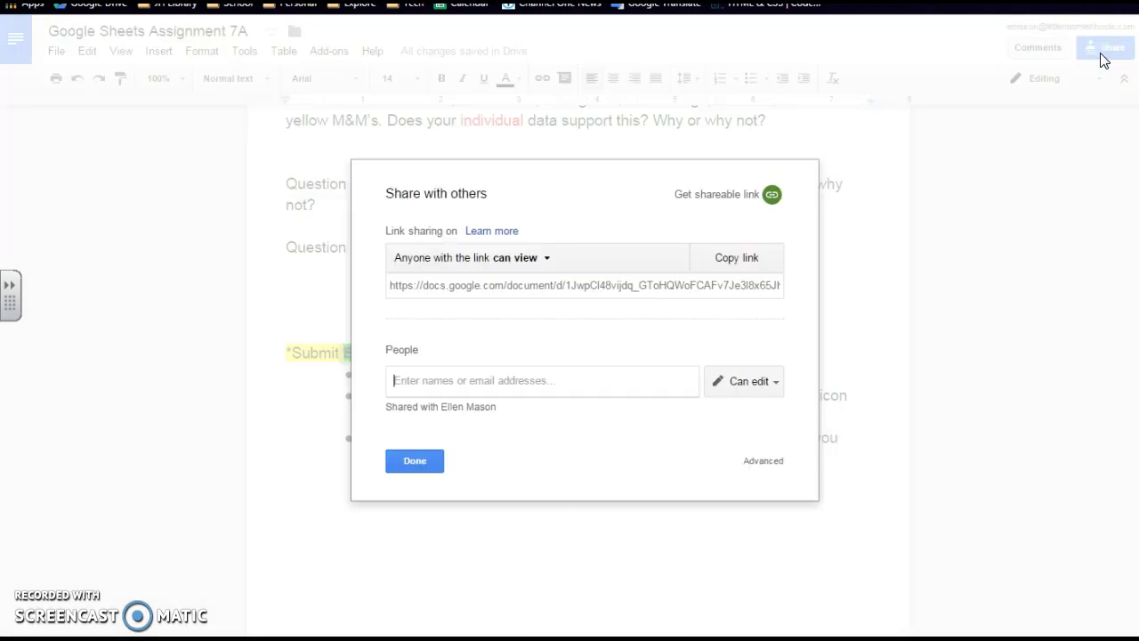
click(715, 197)
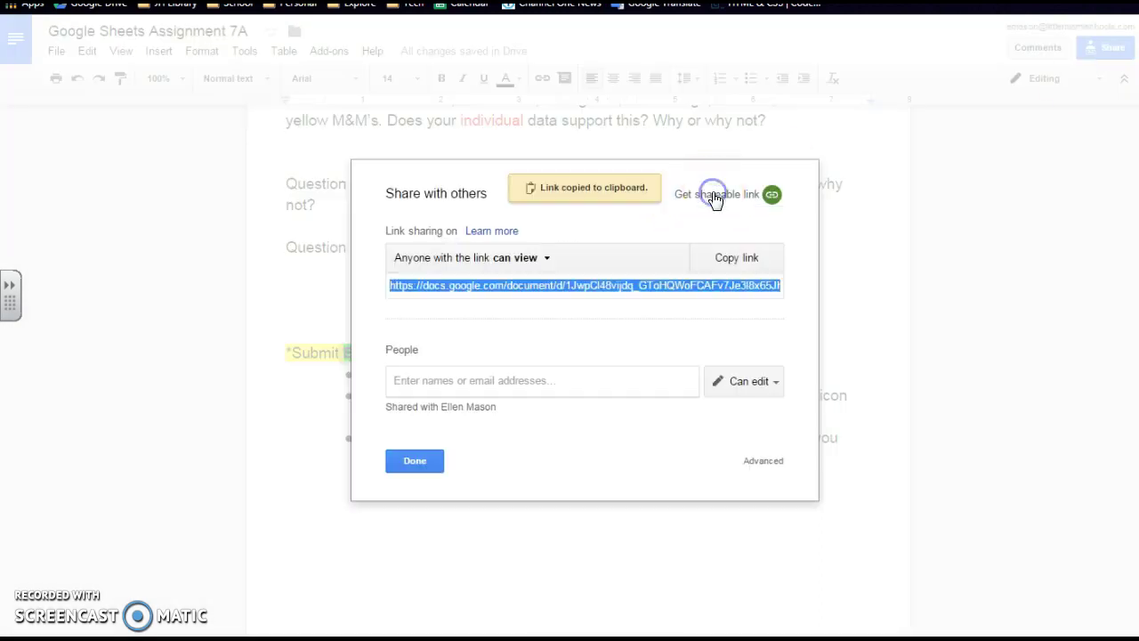
click(754, 260)
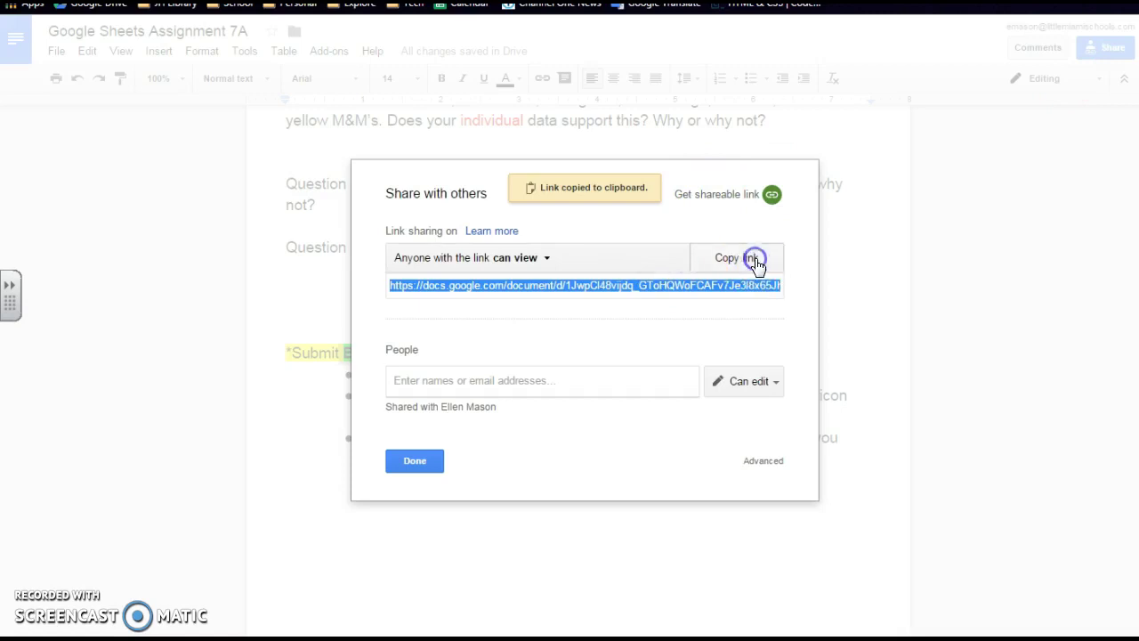
Step: Return to the Edmodo submission and attach the copied Google Sheets Assignment 7A link
key(ctrl+Tab)
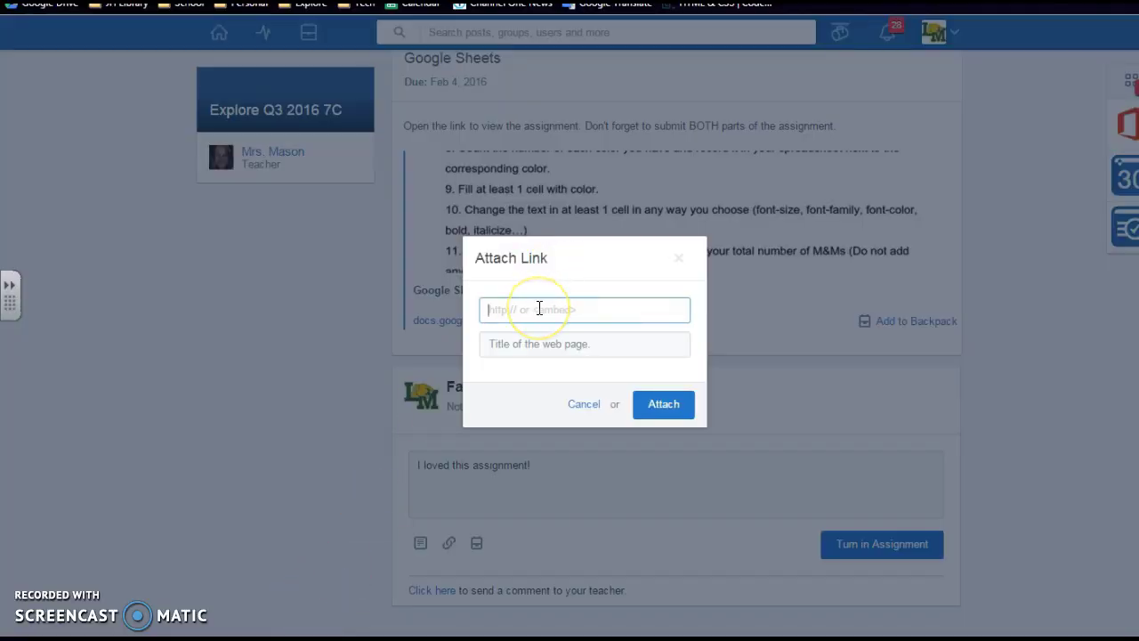
key(ctrl+v)
click(640, 405)
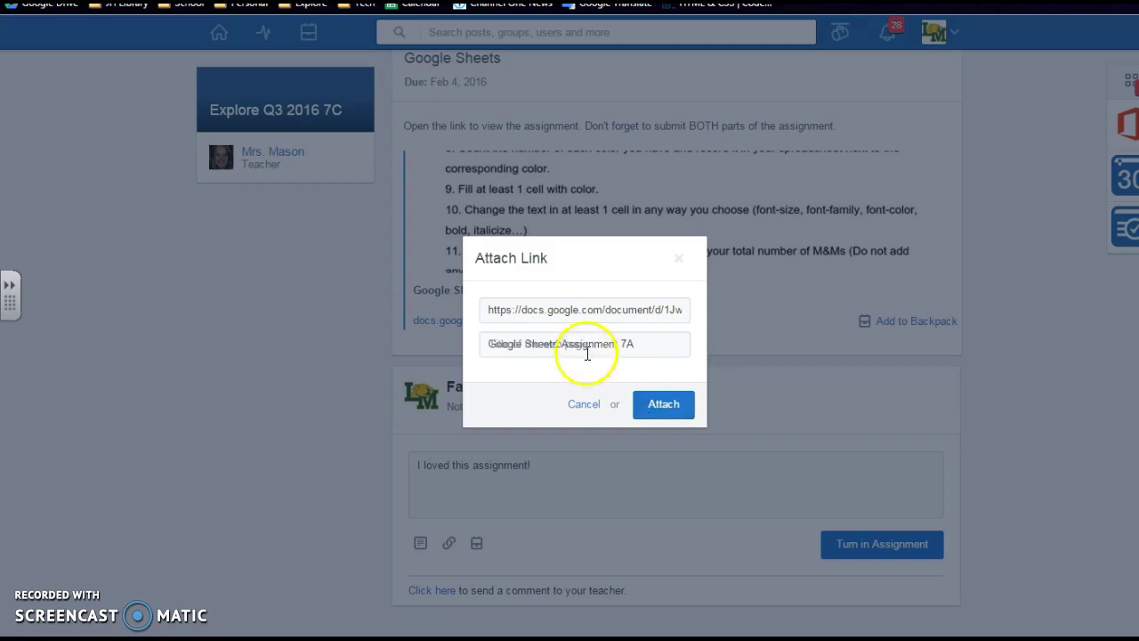
click(663, 409)
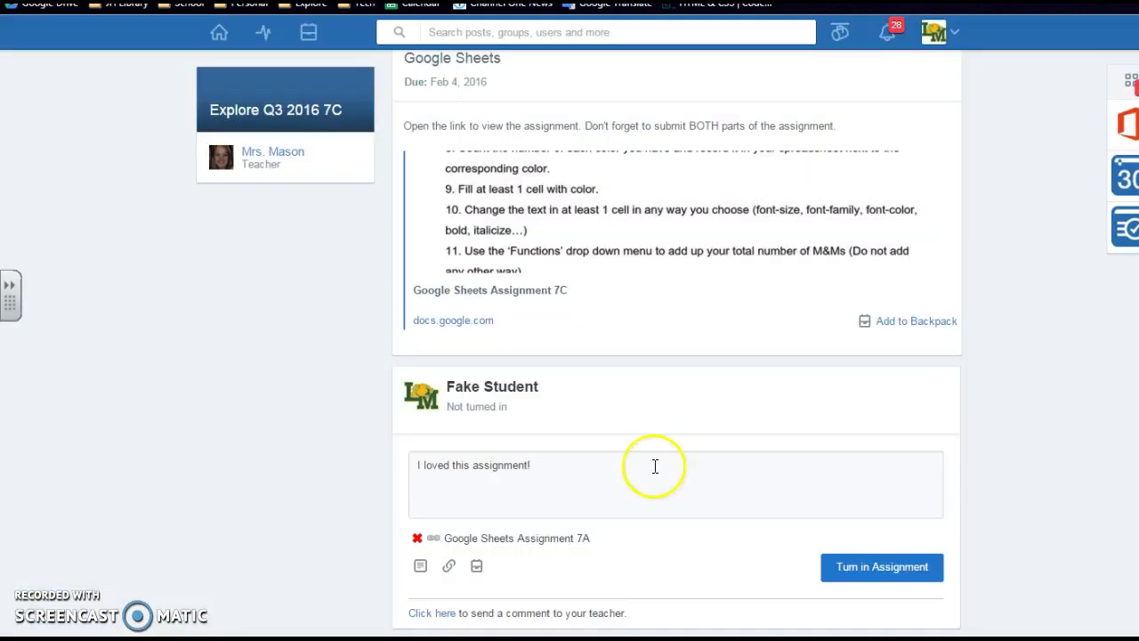
Step: Switch to the M&M Spreasdsheet activity in Google Sheets and copy its shareable link
scroll(538, 541, down, 1)
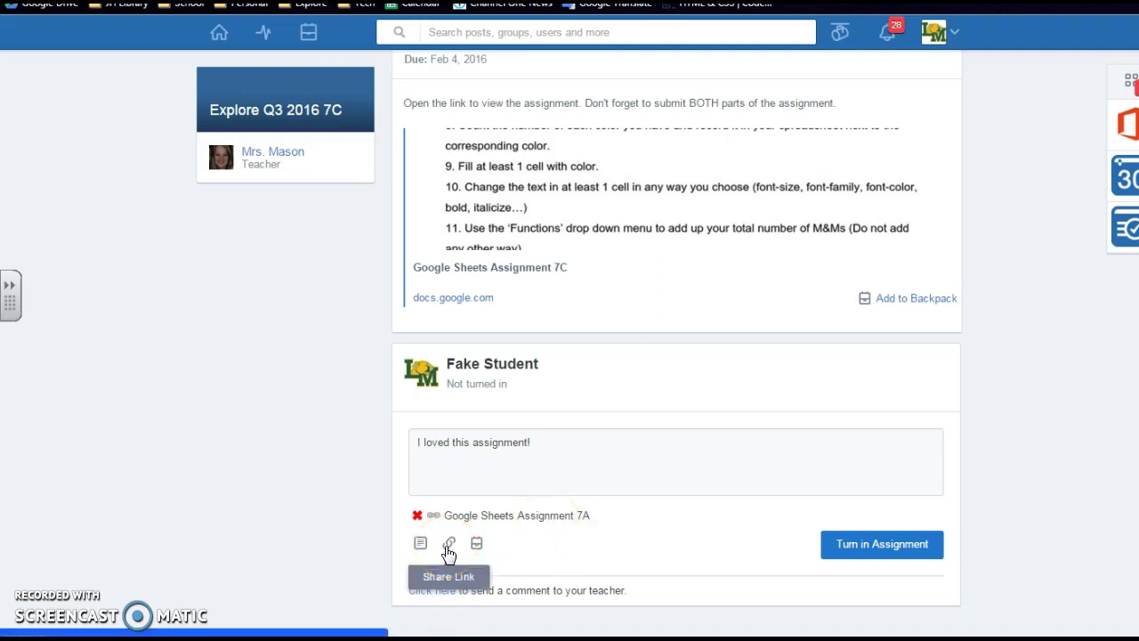
click(218, 604)
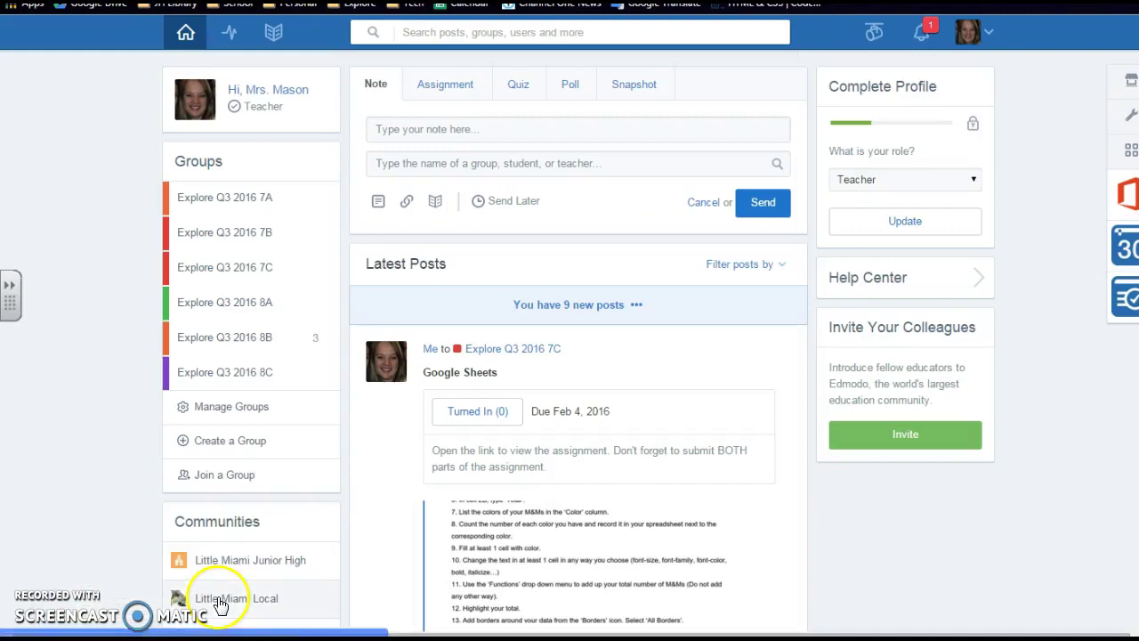
click(347, 1)
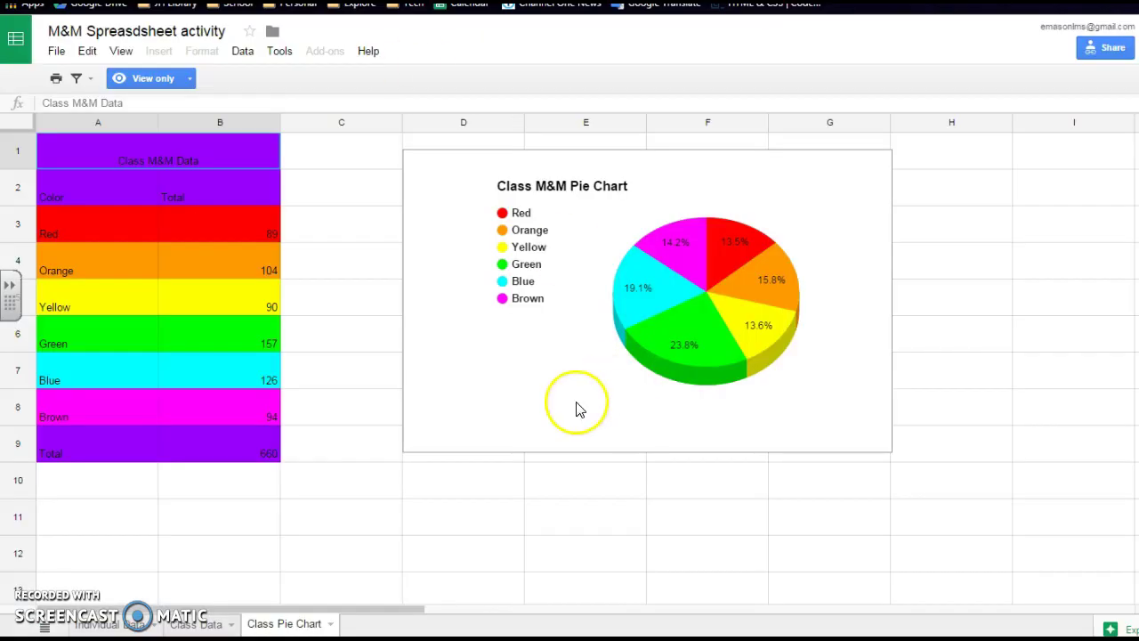
click(1108, 51)
click(737, 194)
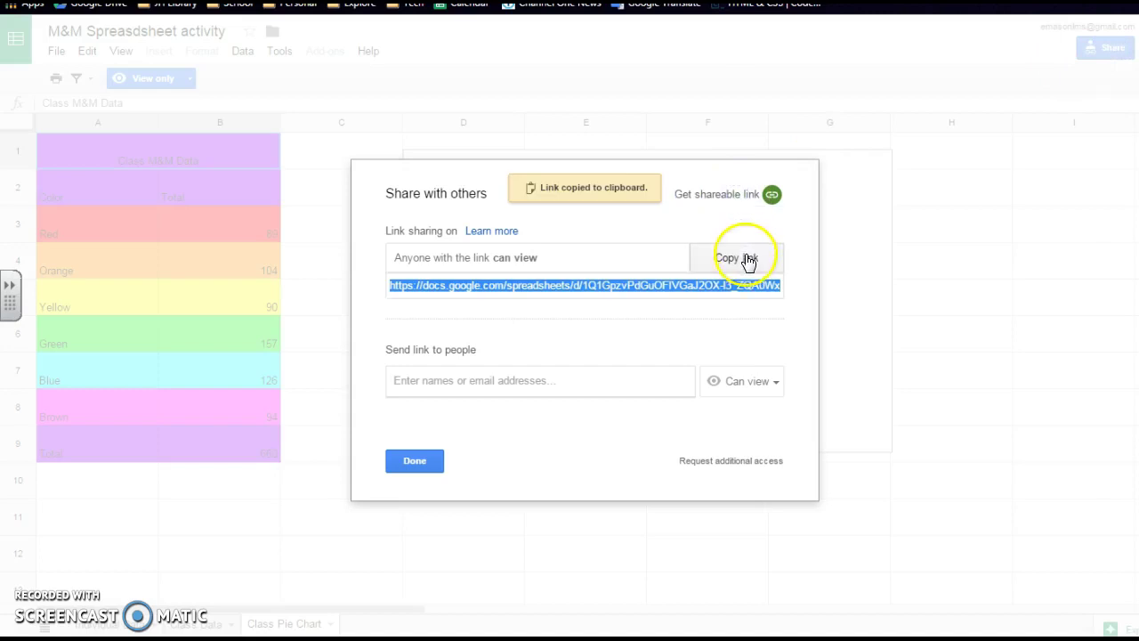
Step: Attach the copied M&M Spreasdsheet activity link to the student's Edmodo submission and turn in the assignment
mouse_move(222, 639)
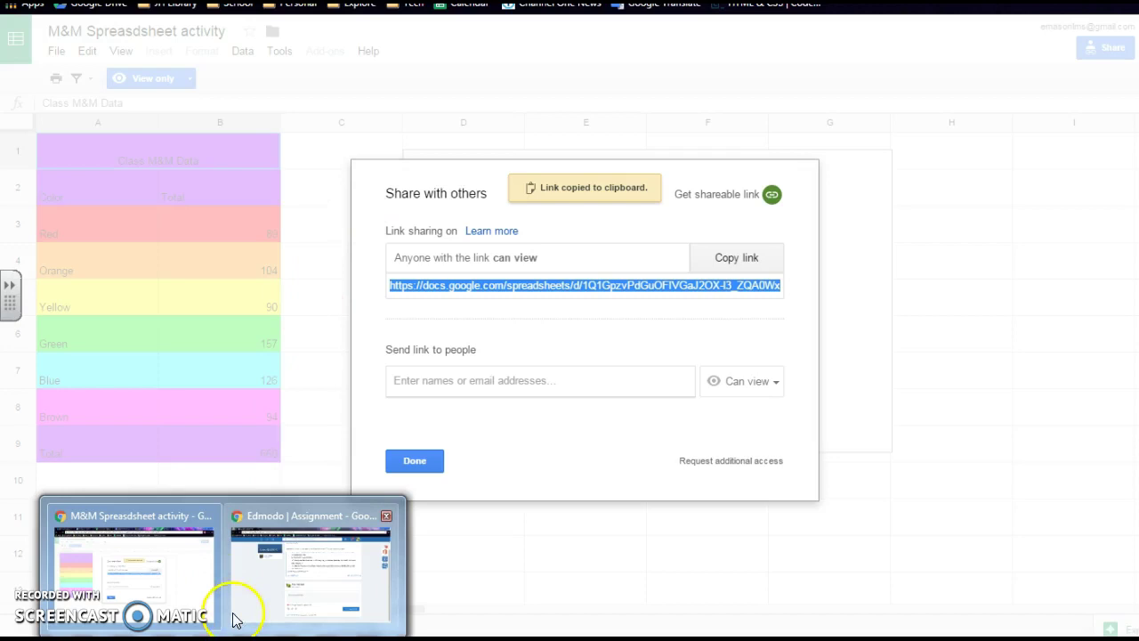
click(312, 570)
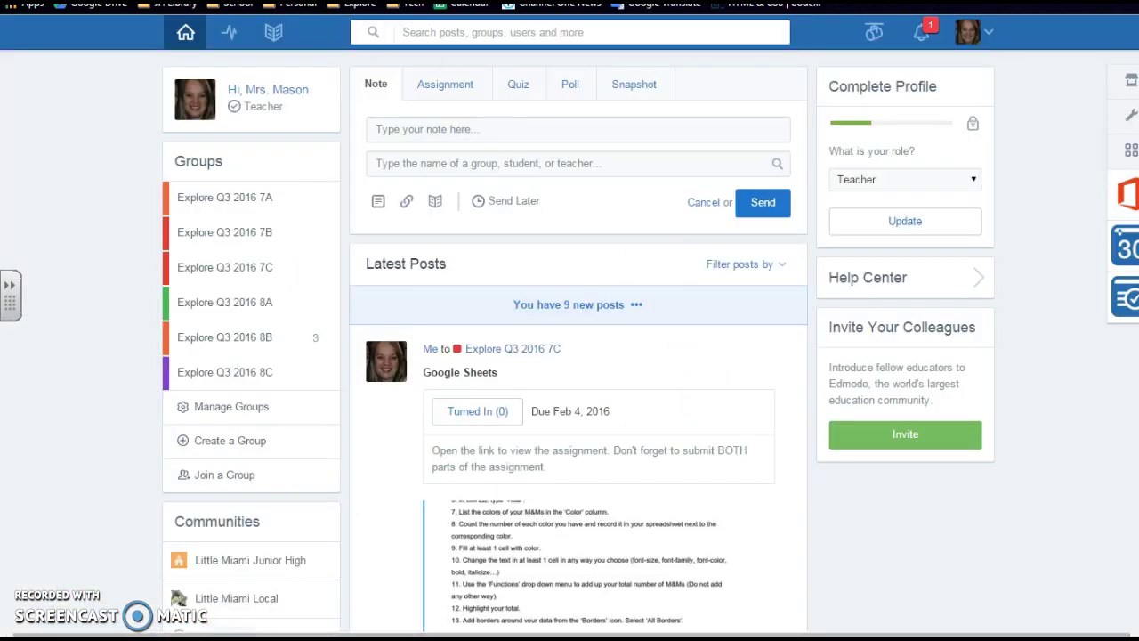
mouse_move(222, 639)
click(308, 594)
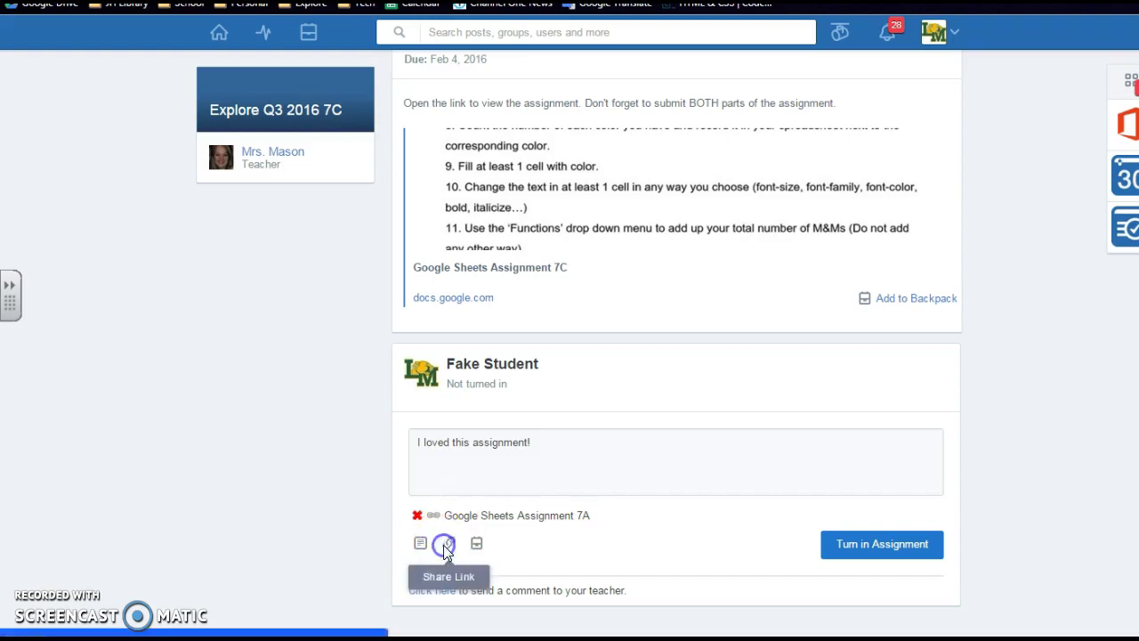
click(444, 545)
key(ctrl+v)
click(666, 406)
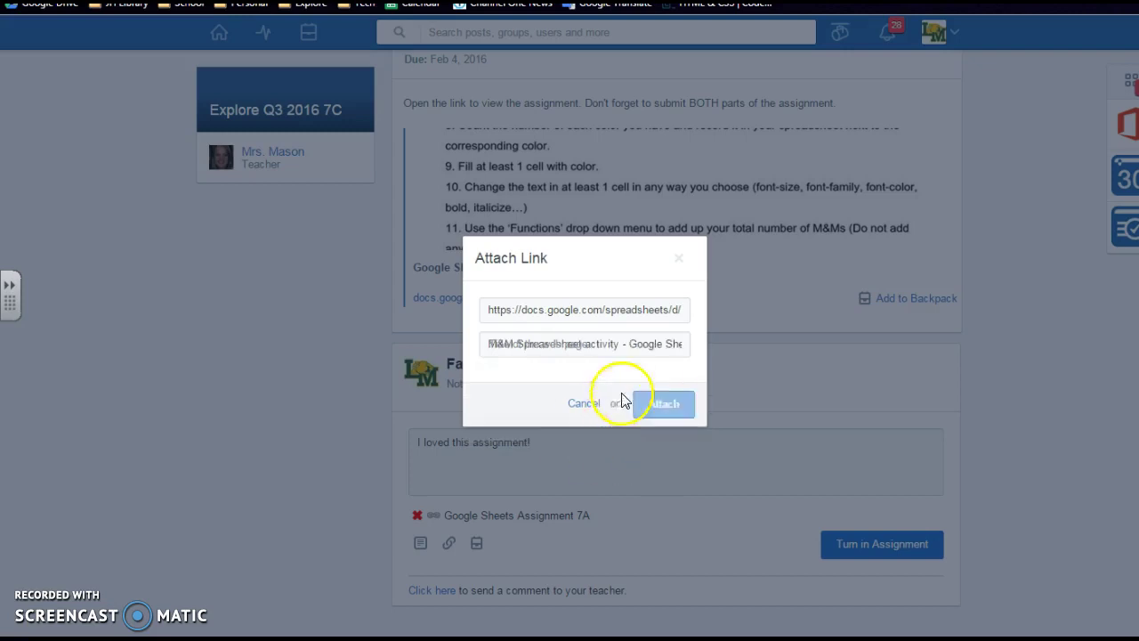
click(673, 403)
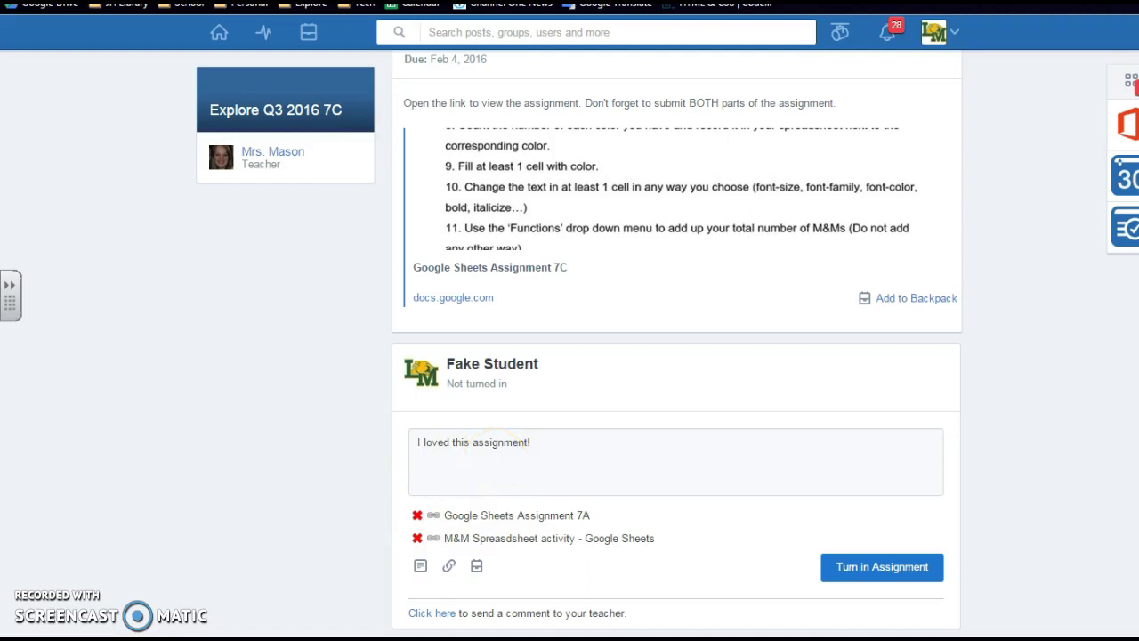
click(852, 572)
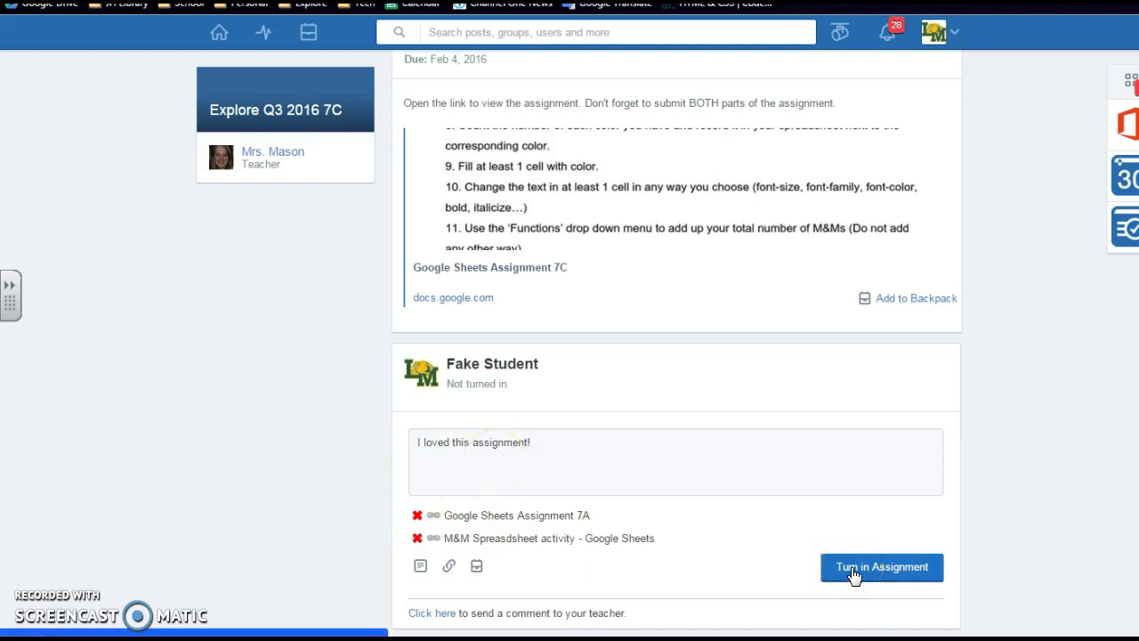